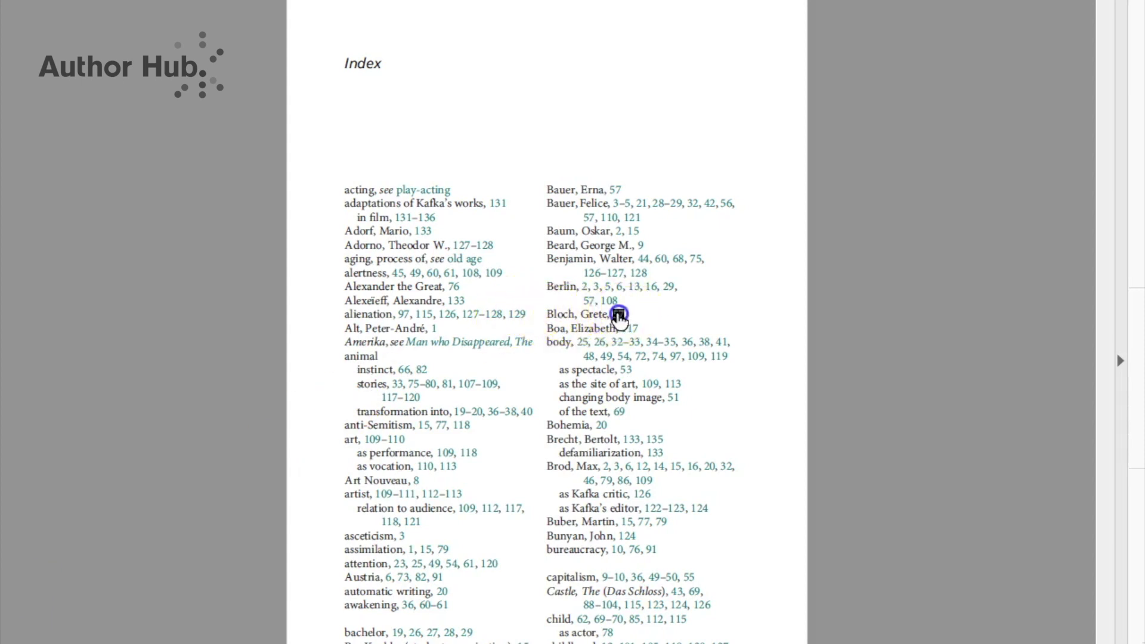
# - Follow the page 57 link for Bloch, Grete, return to the index and advance a page
pyautogui.click(619, 315)
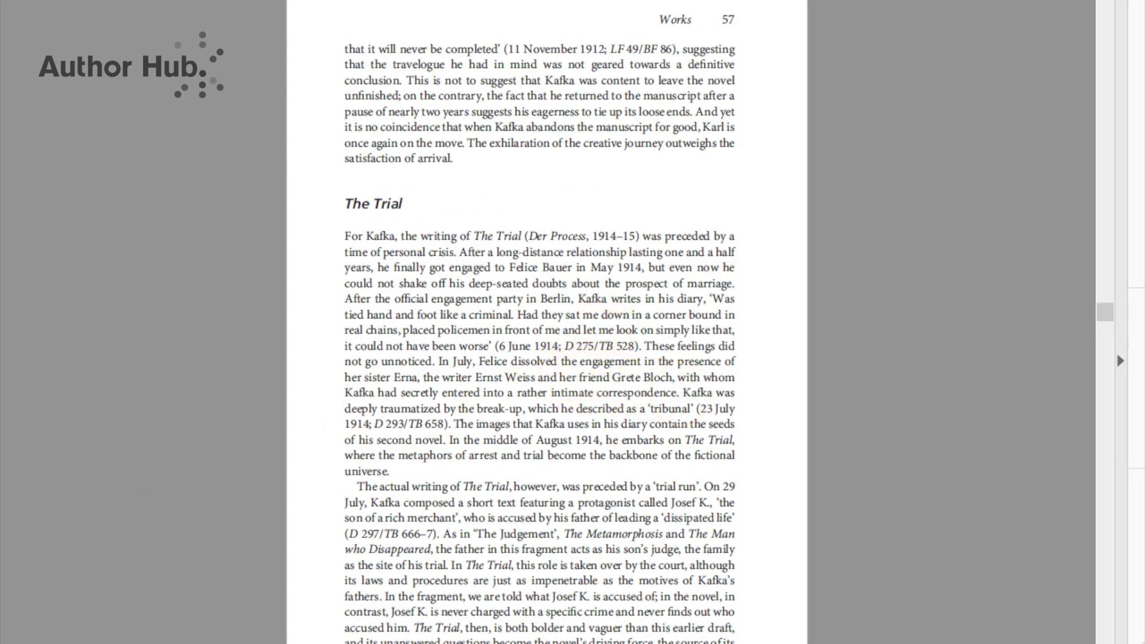
pyautogui.hotkey('alt', 'Left')
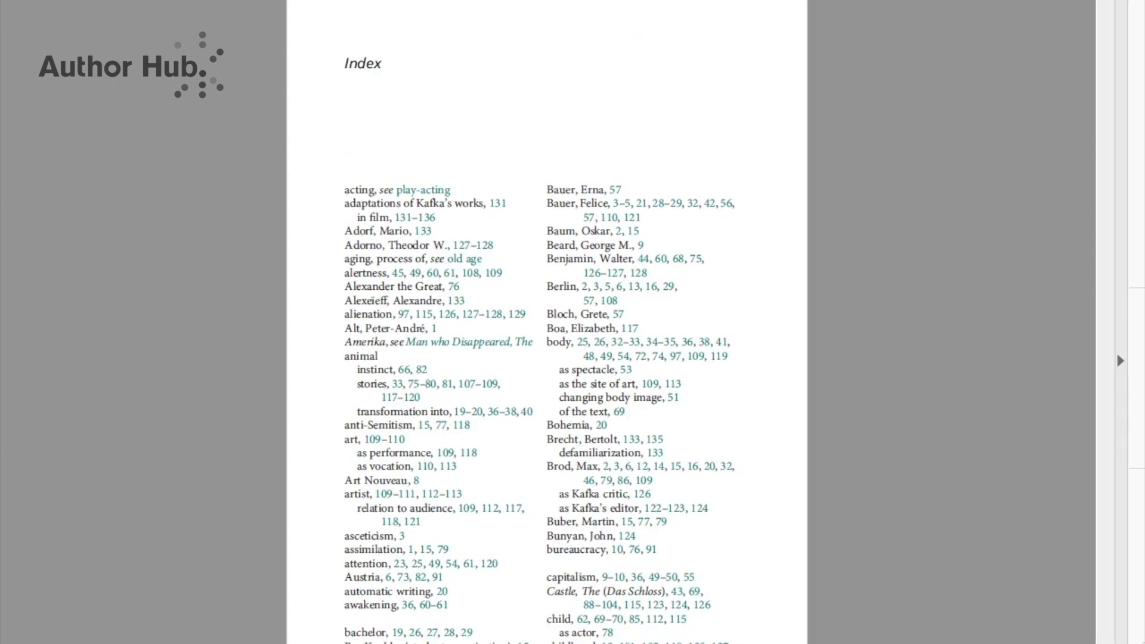
pyautogui.press('pagedown')
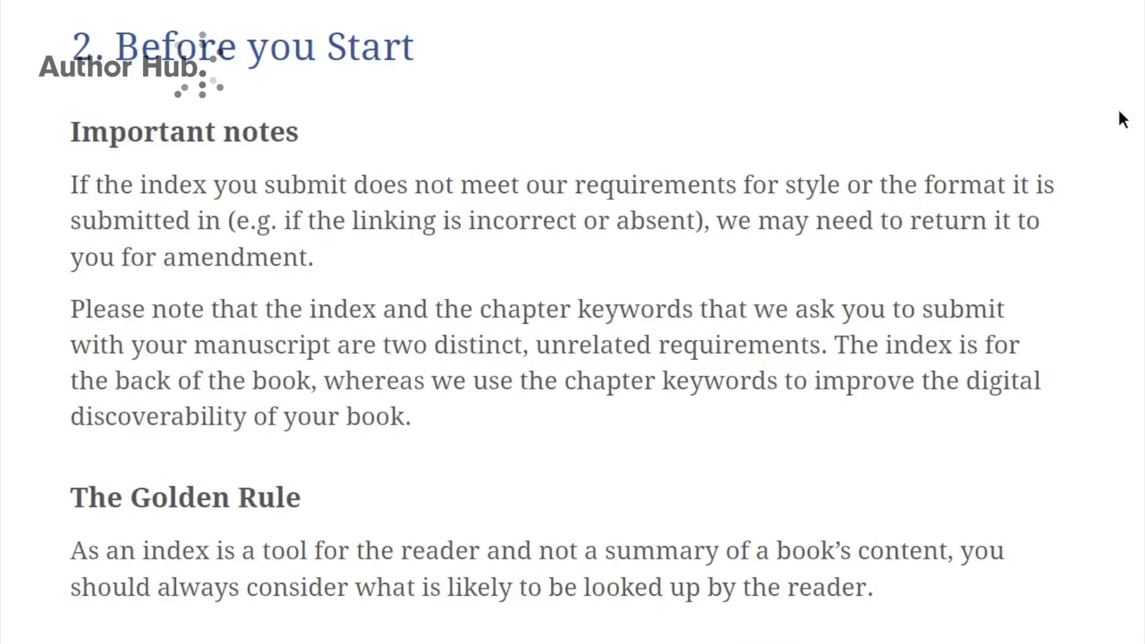
# - Scroll through the indexing guide from '2. Before you Start' to the name-ordering rules
pyautogui.scroll(-6, 1119, 112)
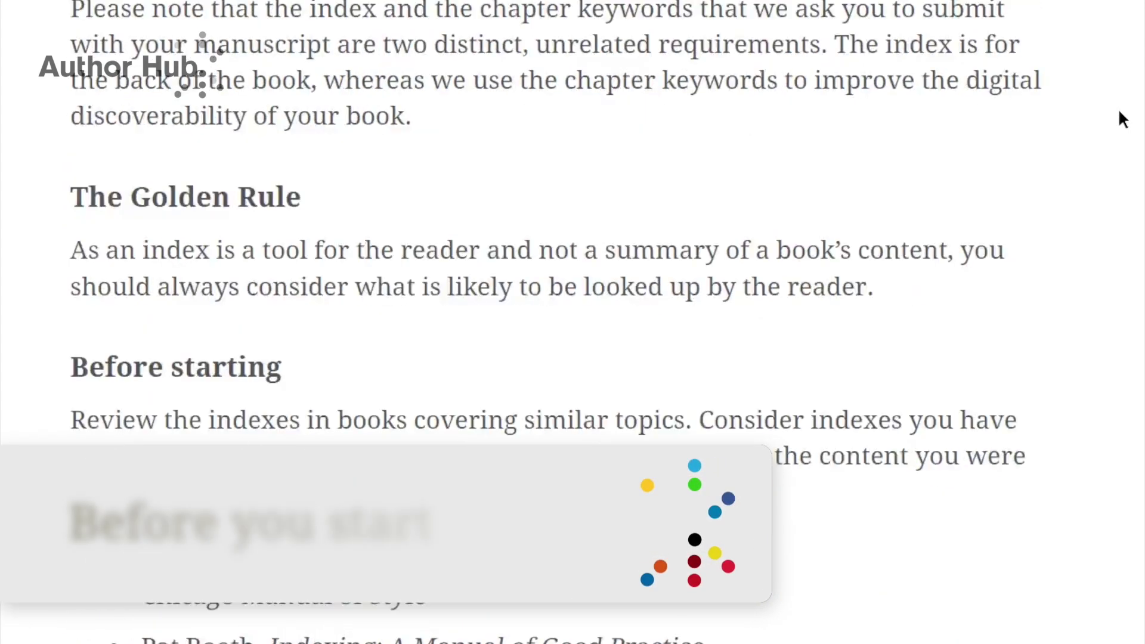
pyautogui.scroll(-7, 1119, 111)
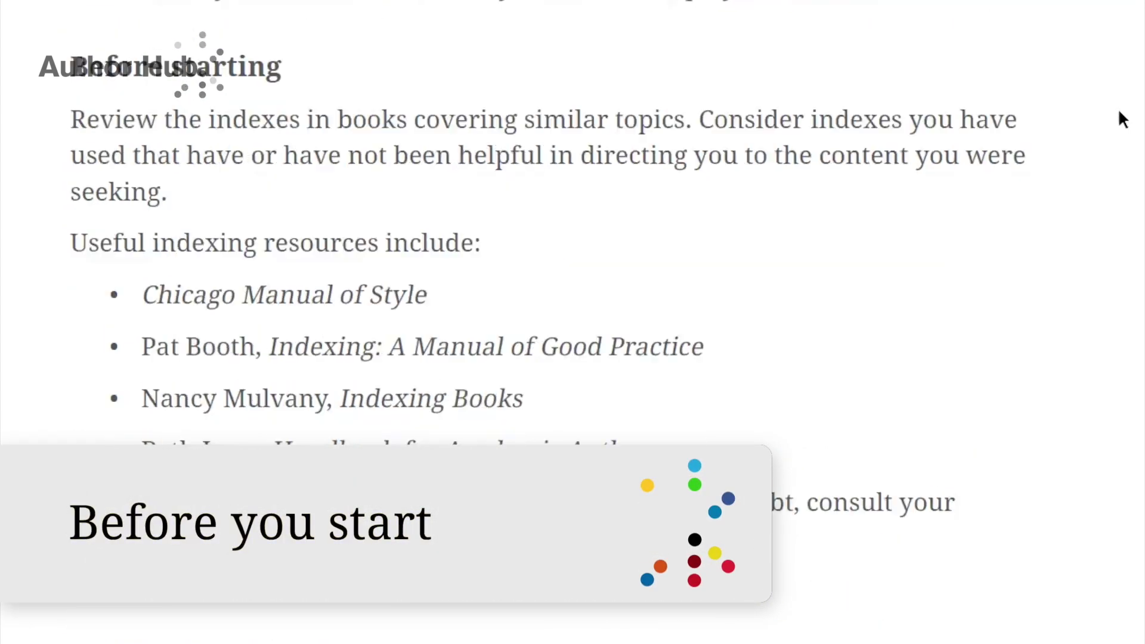
pyautogui.scroll(-5, 1119, 112)
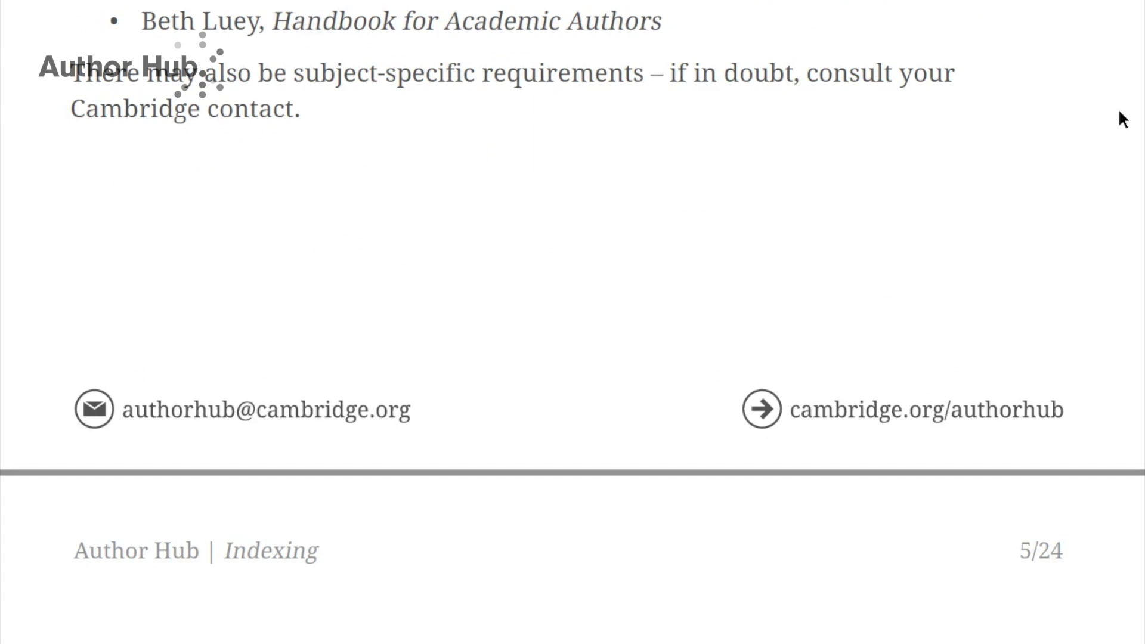
pyautogui.scroll(-3, 1119, 112)
pyautogui.scroll(-7, 1123, 119)
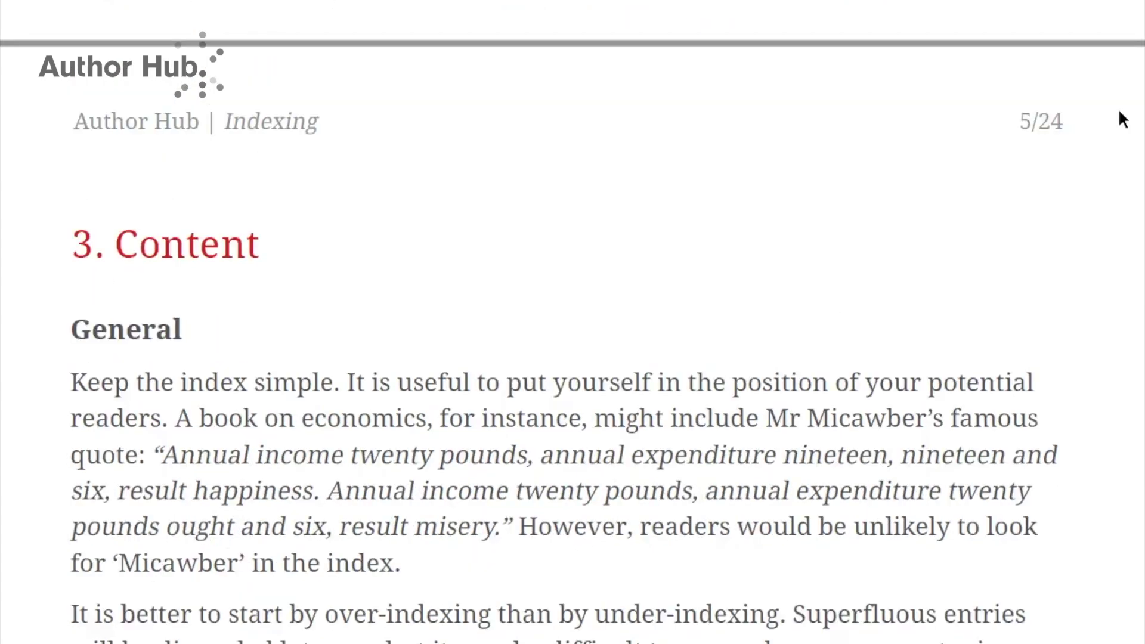
pyautogui.scroll(-3, 1119, 112)
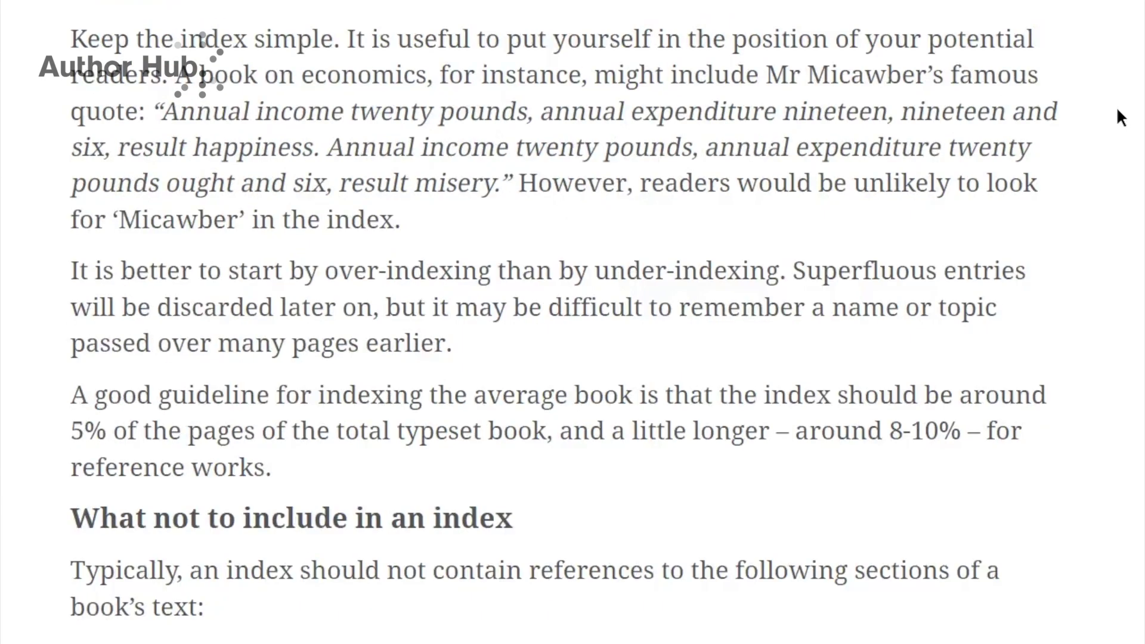
pyautogui.scroll(-4, 1117, 111)
pyautogui.scroll(-5, 1120, 117)
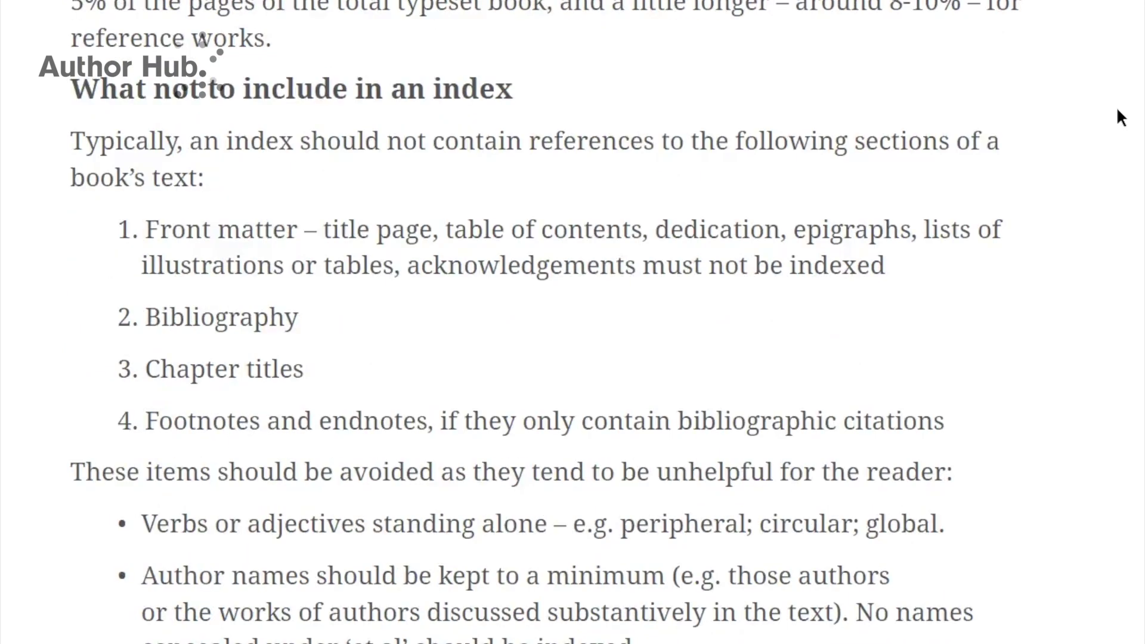
pyautogui.scroll(-4, 1121, 117)
pyautogui.scroll(-9, 1117, 110)
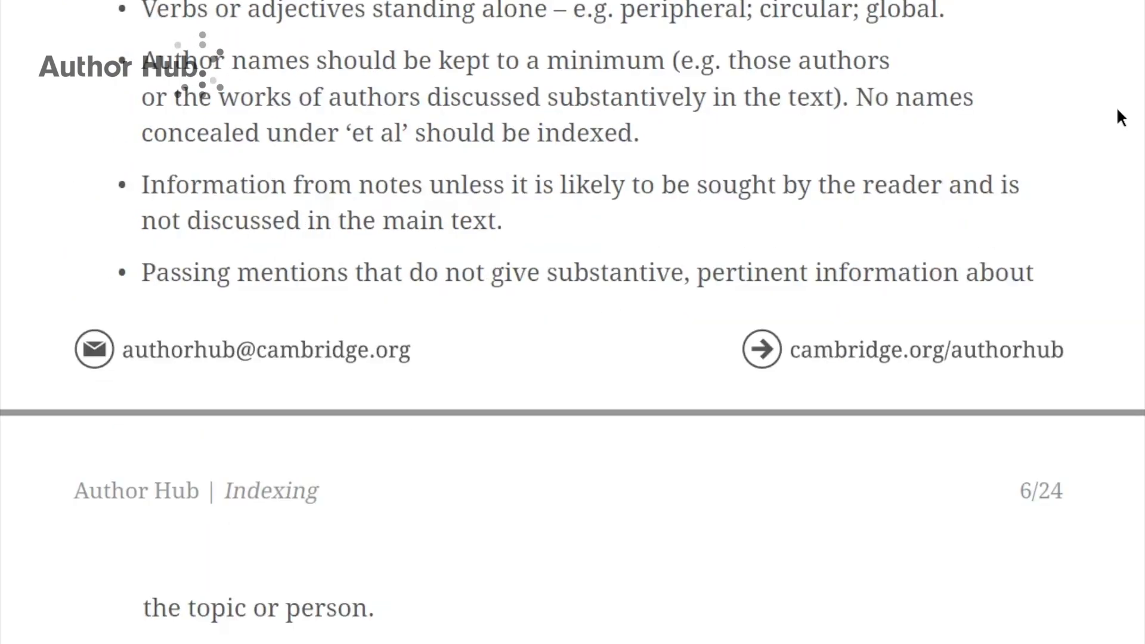
pyautogui.scroll(-7, 1118, 117)
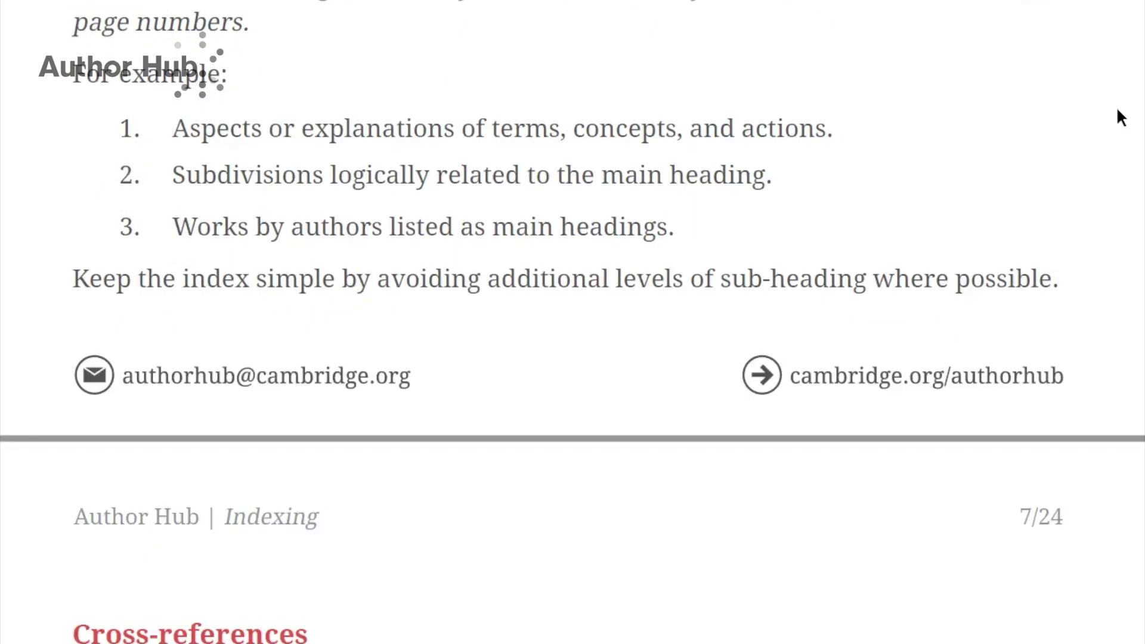
pyautogui.scroll(-8, 1117, 114)
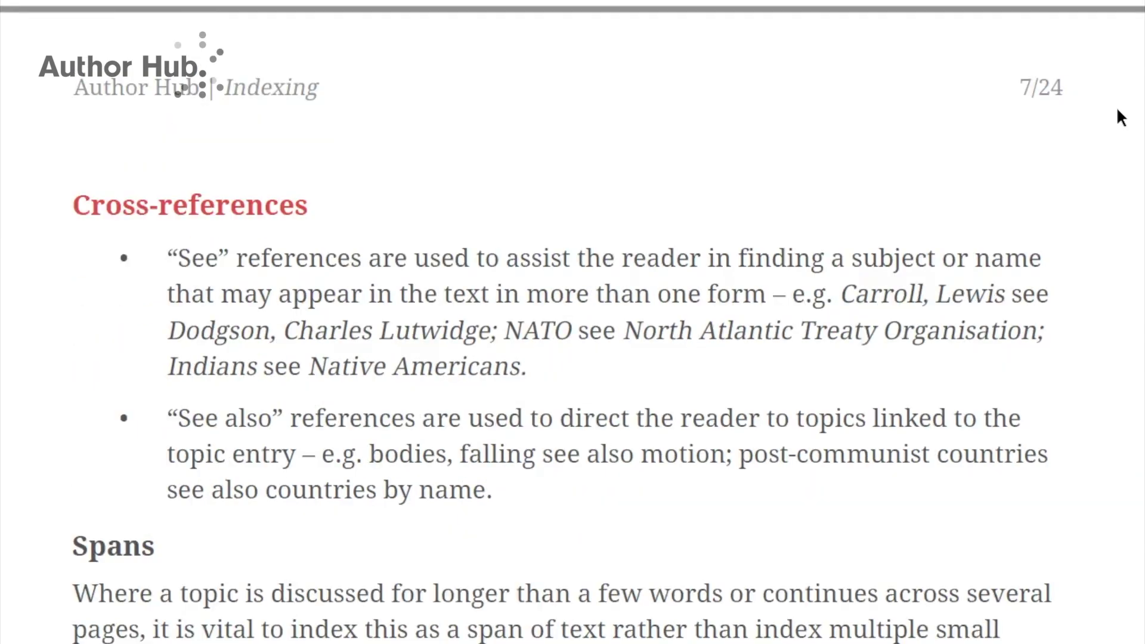
pyautogui.scroll(-10, 1117, 112)
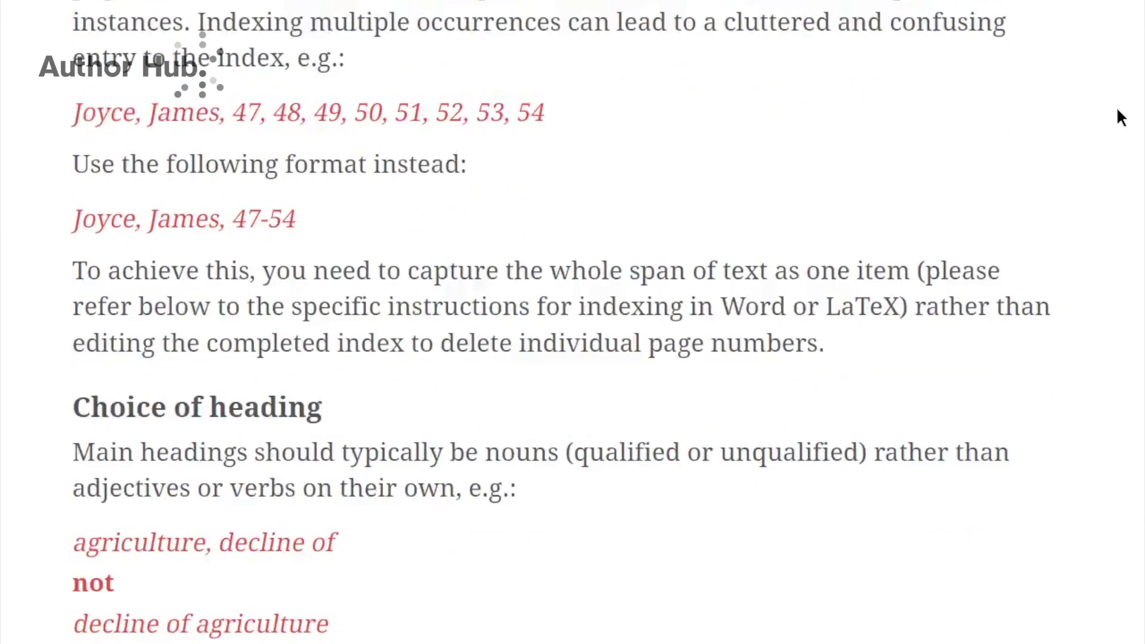
pyautogui.scroll(-10, 1117, 111)
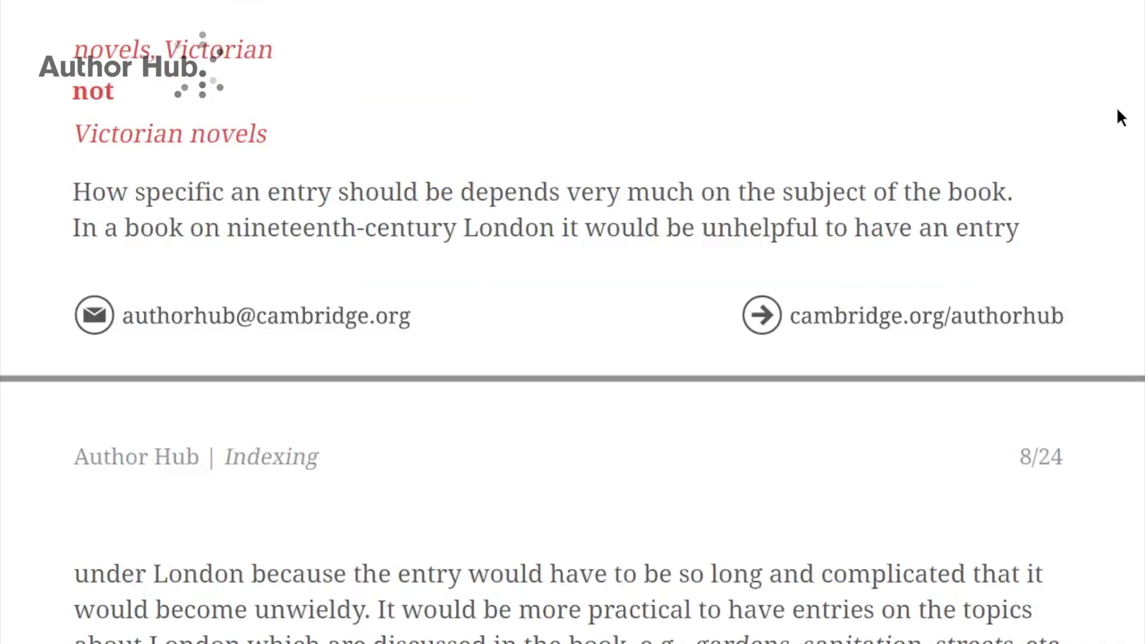
pyautogui.scroll(-8, 1118, 111)
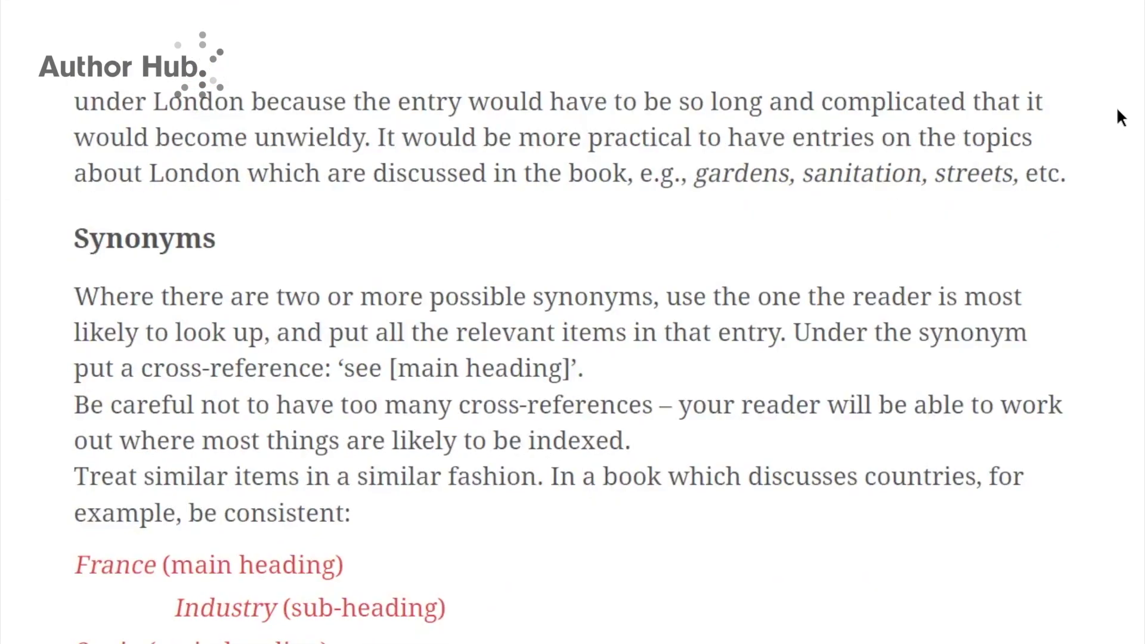
pyautogui.scroll(-11, 1117, 112)
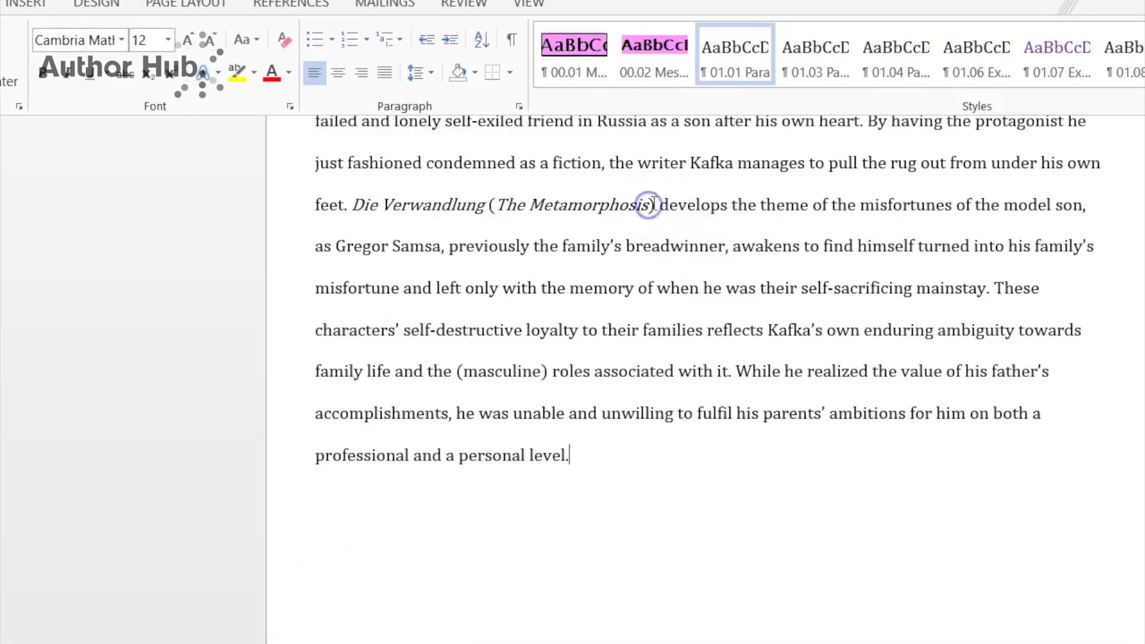
# - Mark 'The Metamorphosis' as an index entry and hide the formatting marks
pyautogui.moveTo(649, 205); pyautogui.dragTo(497, 205)
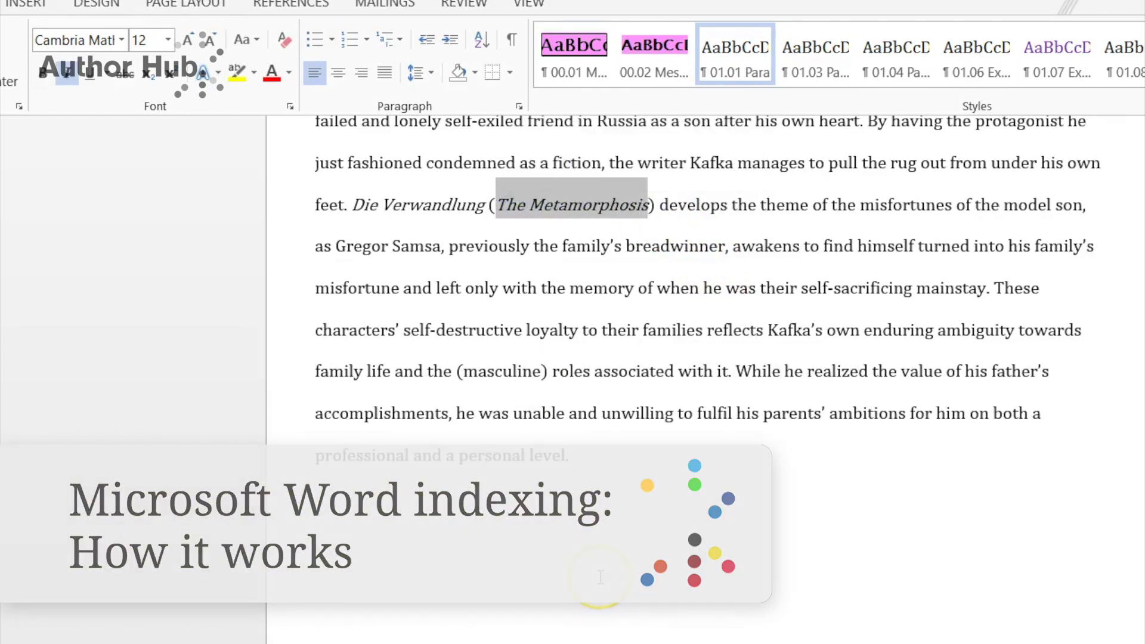
pyautogui.hotkey('alt', 'shift', 'x')
pyautogui.click(222, 591)
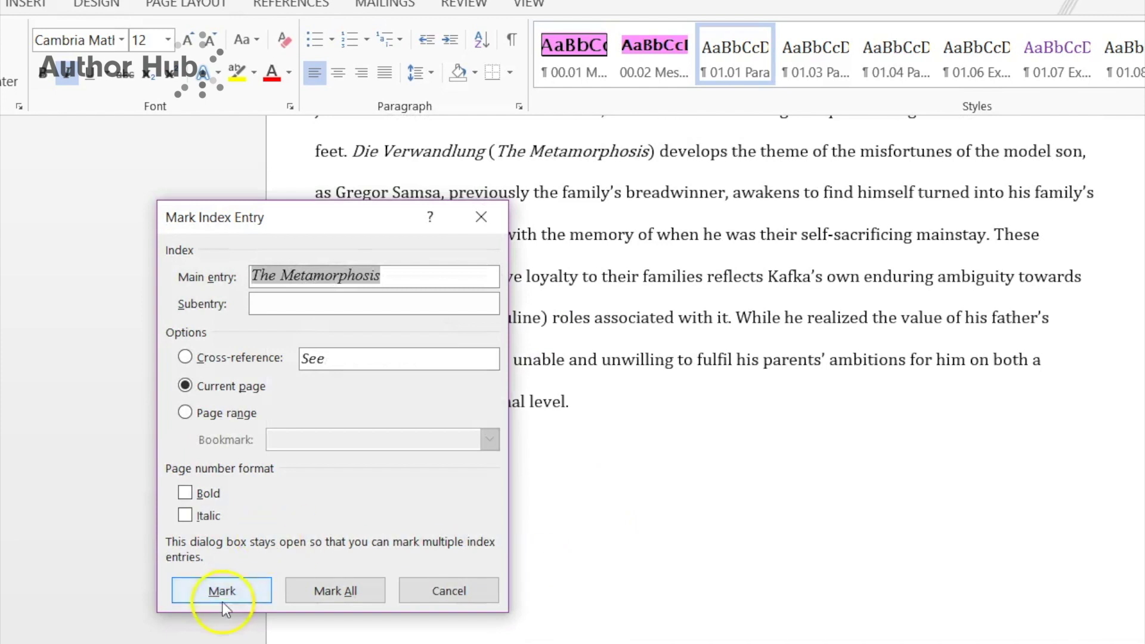
pyautogui.scroll(-6, 639, 501)
pyautogui.scroll(-2, 644, 499)
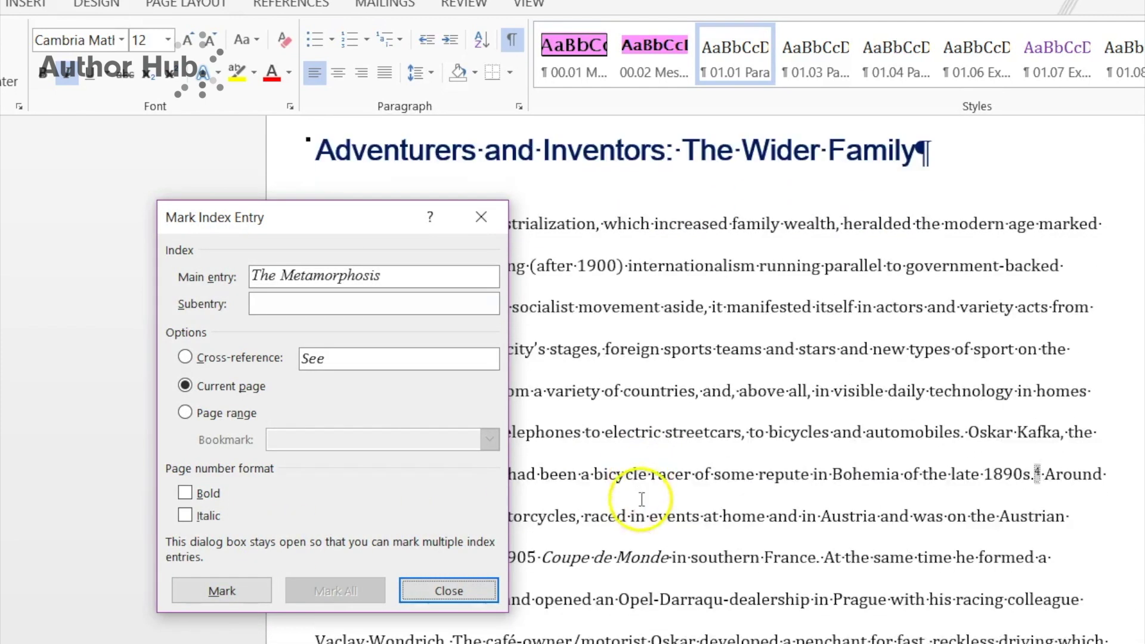
pyautogui.scroll(-2, 686, 435)
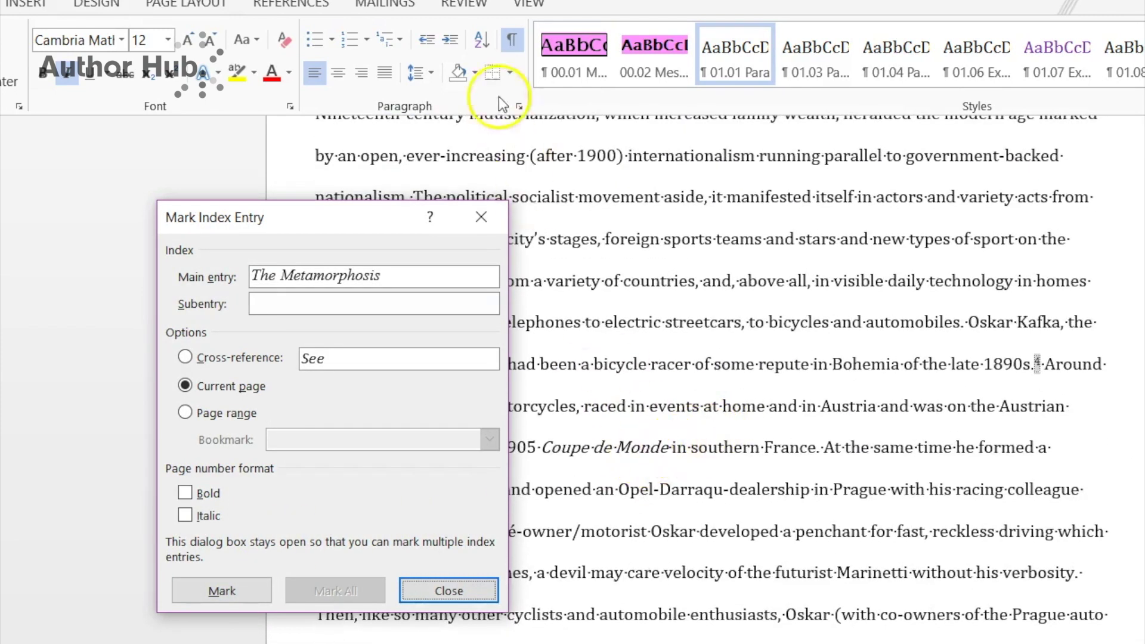
pyautogui.click(512, 39)
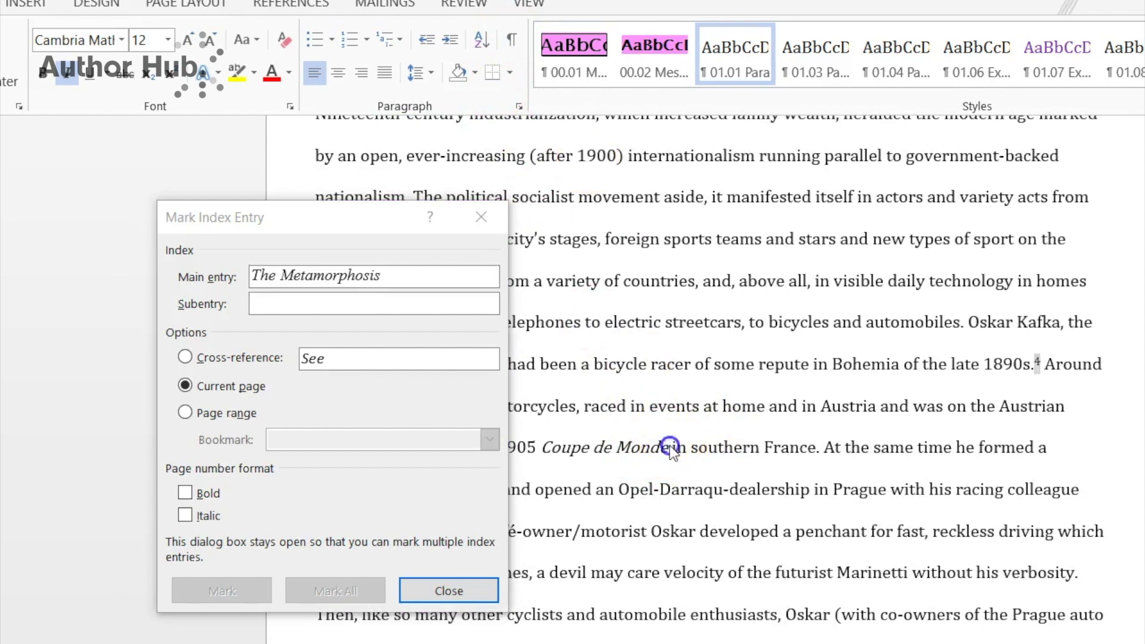
# - Mark 'Coupe de Monde' as an index entry and hide the formatting marks again
pyautogui.moveTo(670, 447); pyautogui.dragTo(541, 448)
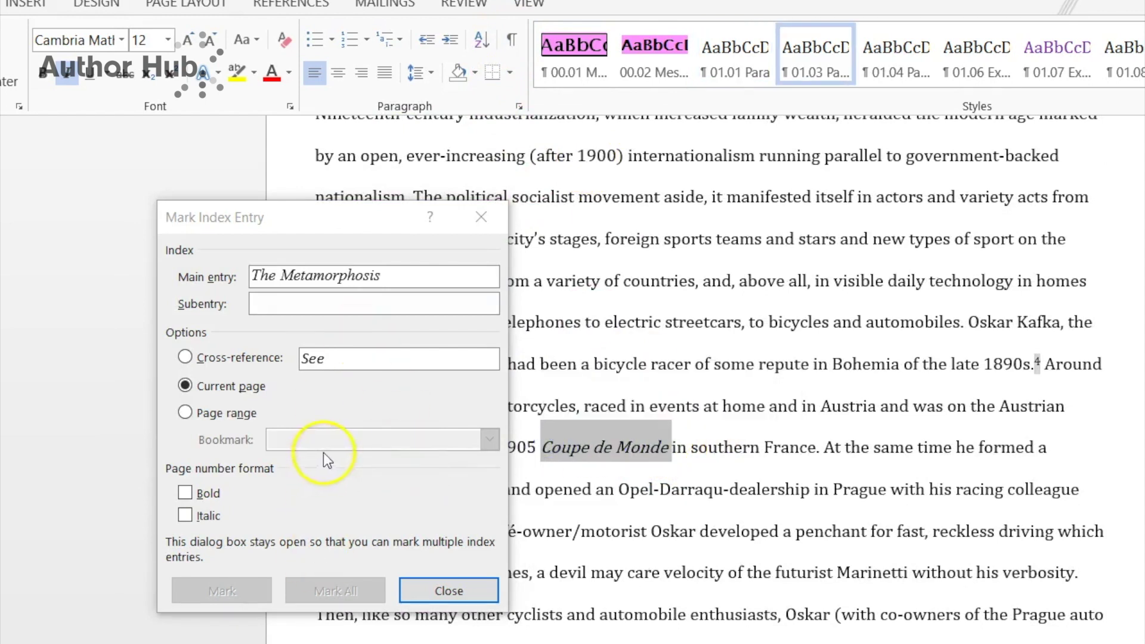
pyautogui.click(418, 591)
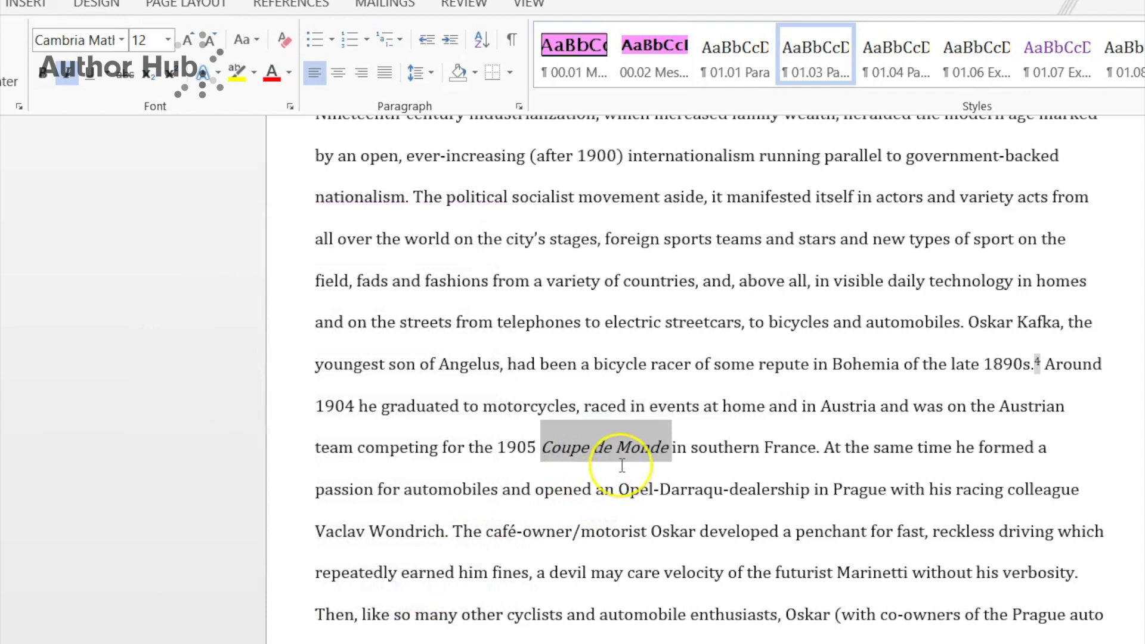
pyautogui.hotkey('alt', 'shift', 'x')
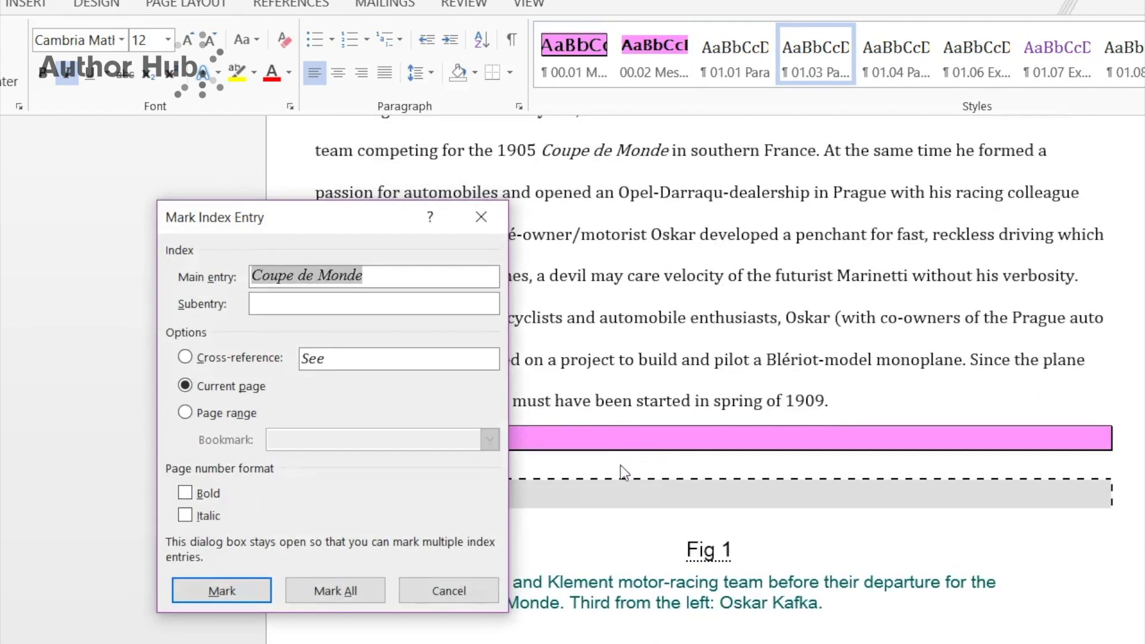
pyautogui.click(228, 590)
pyautogui.scroll(-5, 770, 339)
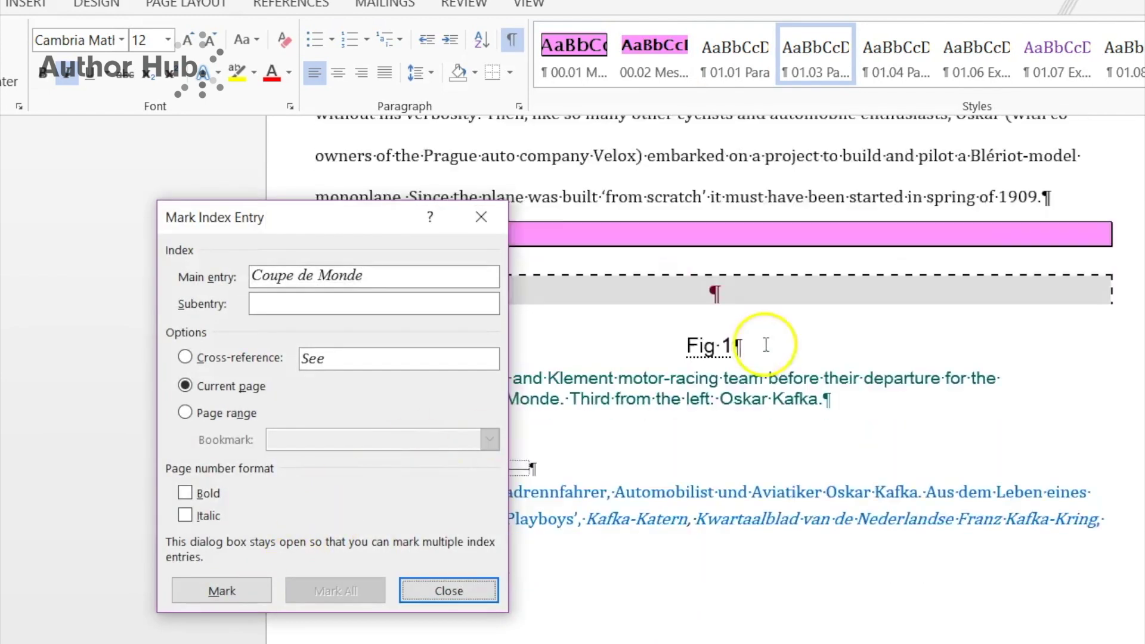
pyautogui.click(512, 39)
pyautogui.scroll(-4, 831, 345)
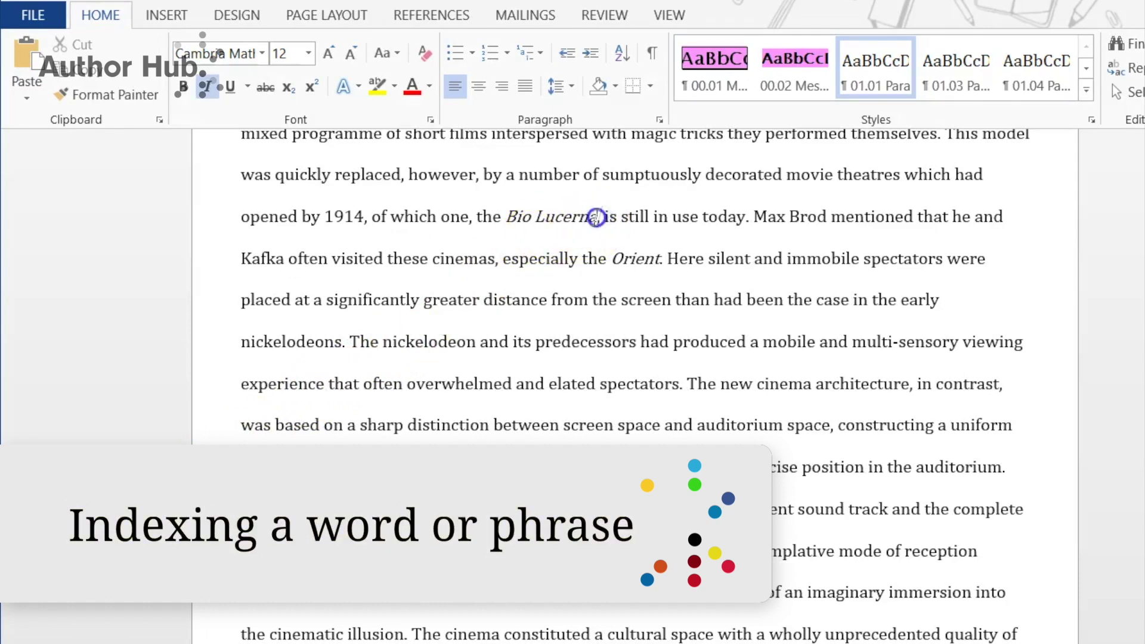
# - Mark the cinema name 'Bio Lucerna' as an index entry
pyautogui.moveTo(566, 218); pyautogui.dragTo(510, 217)
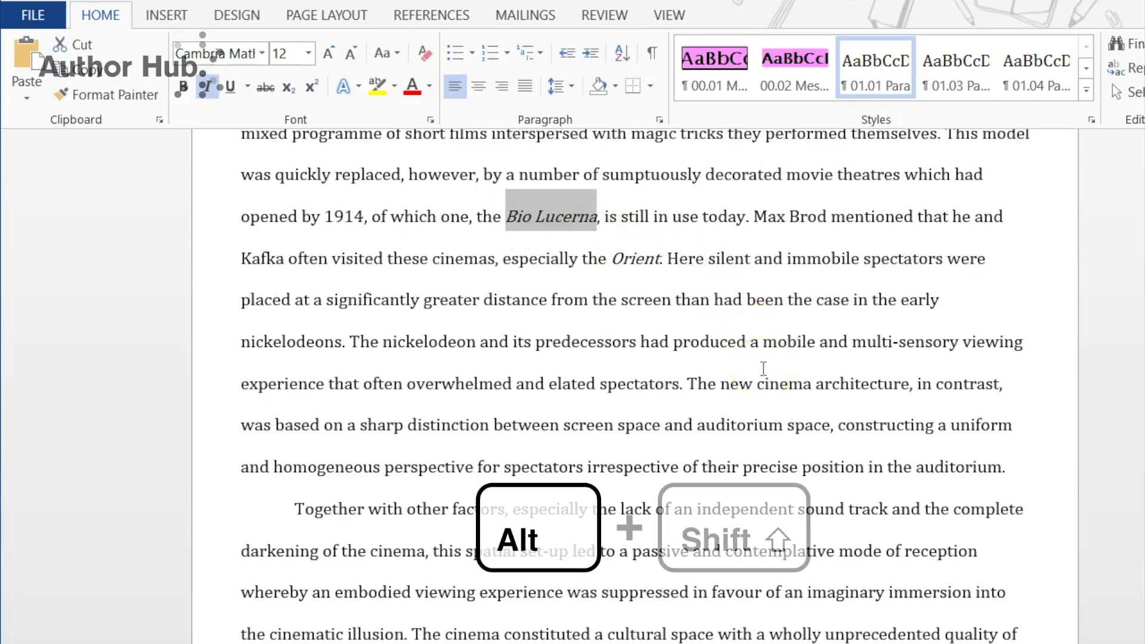
pyautogui.hotkey('alt', 'shift', 'x')
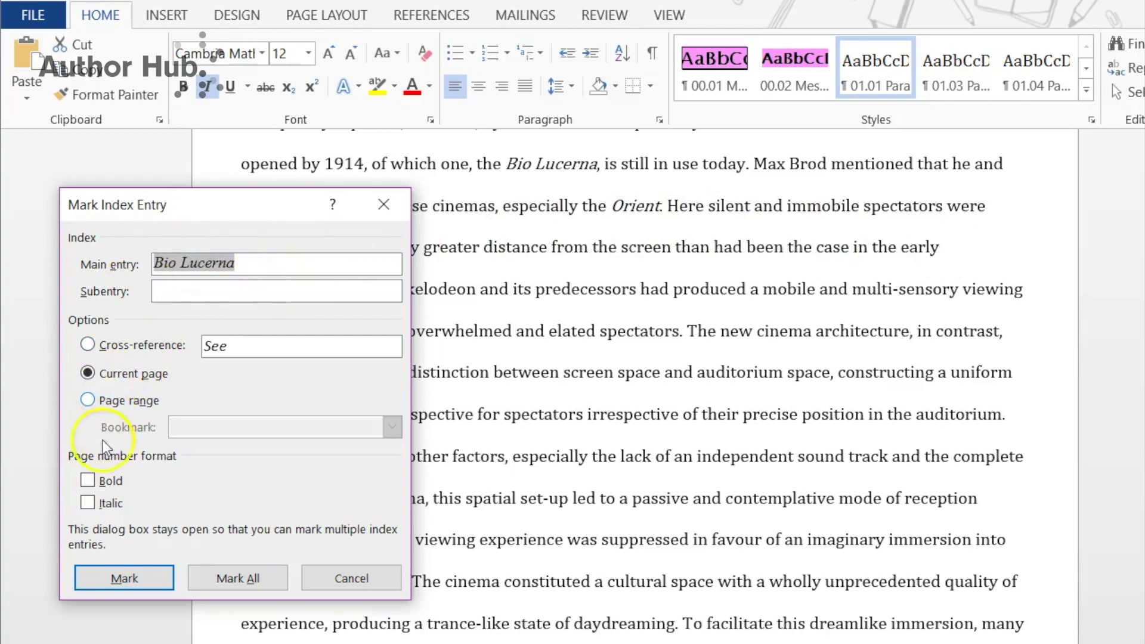
pyautogui.click(111, 588)
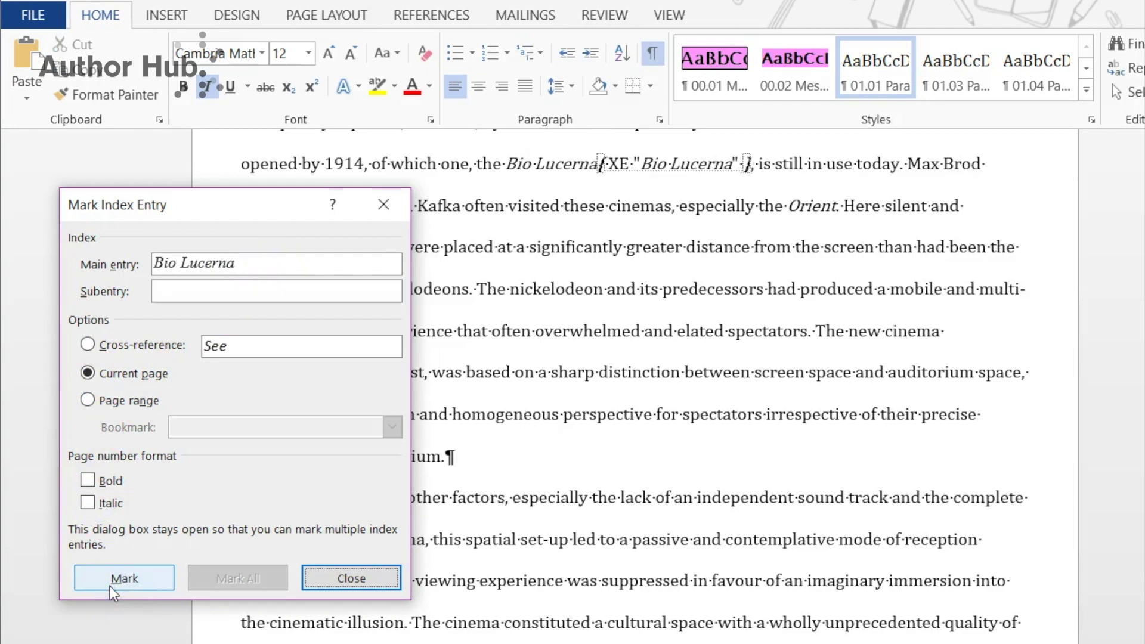
pyautogui.scroll(-3, 664, 468)
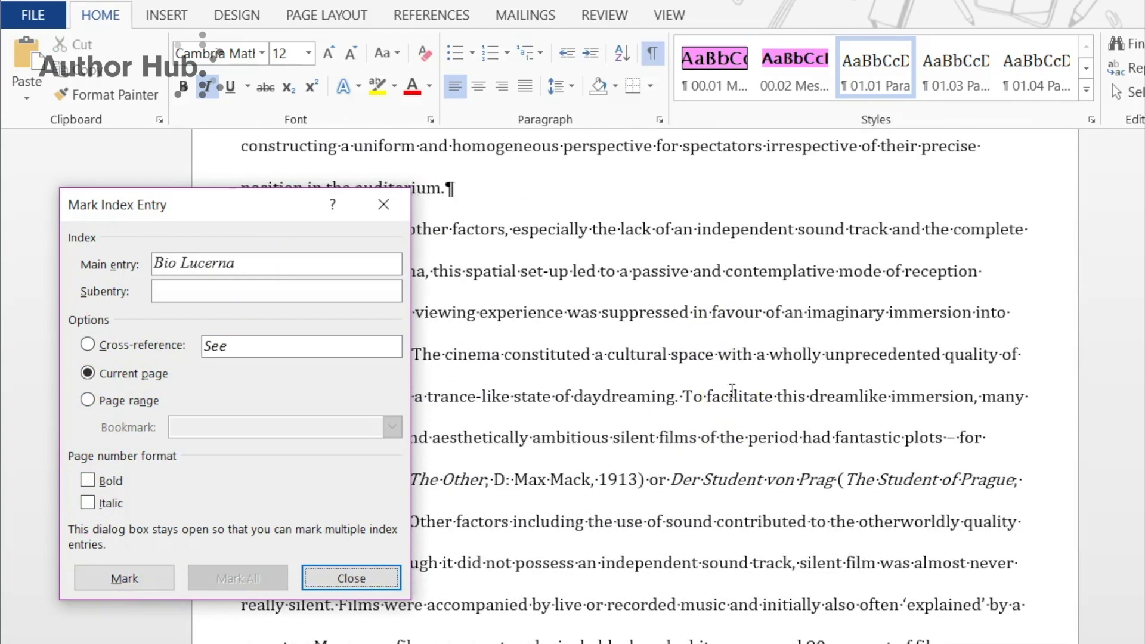
# - Load 'dreamlike' from the paragraph as the next main index entry
pyautogui.click(866, 400)
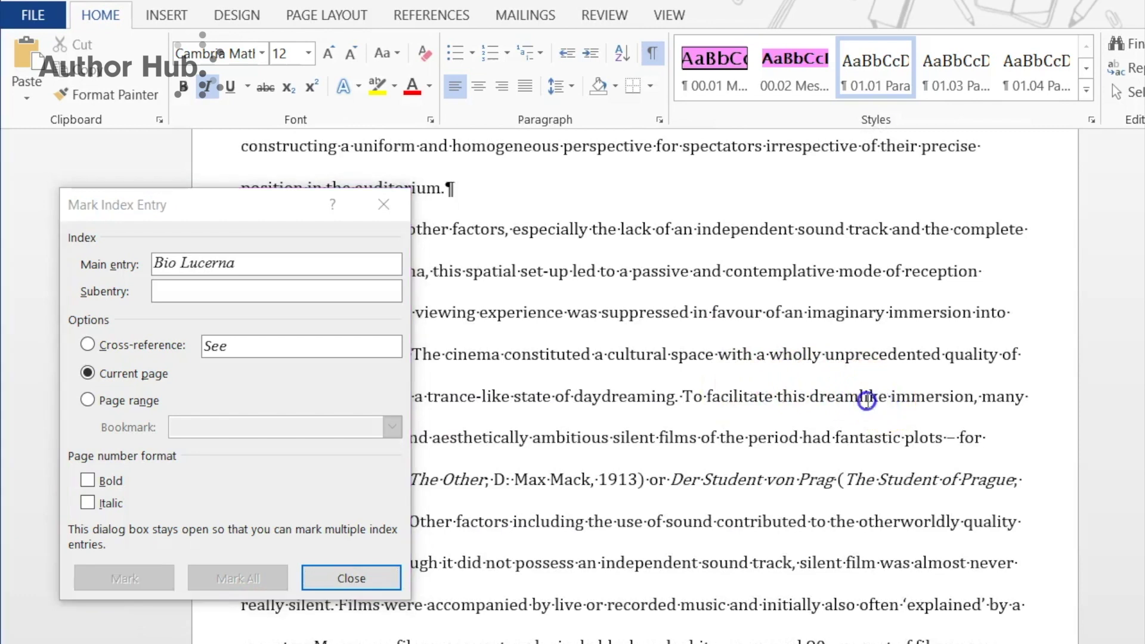
pyautogui.moveTo(811, 399); pyautogui.dragTo(870, 404)
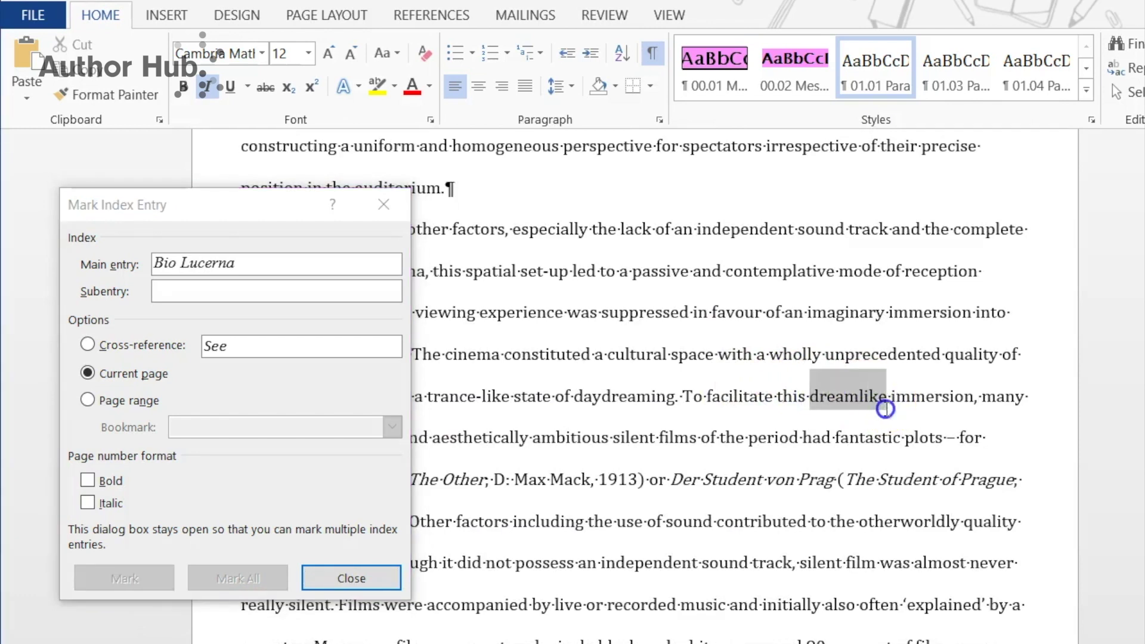
pyautogui.hotkey('alt', 'shift', 'x')
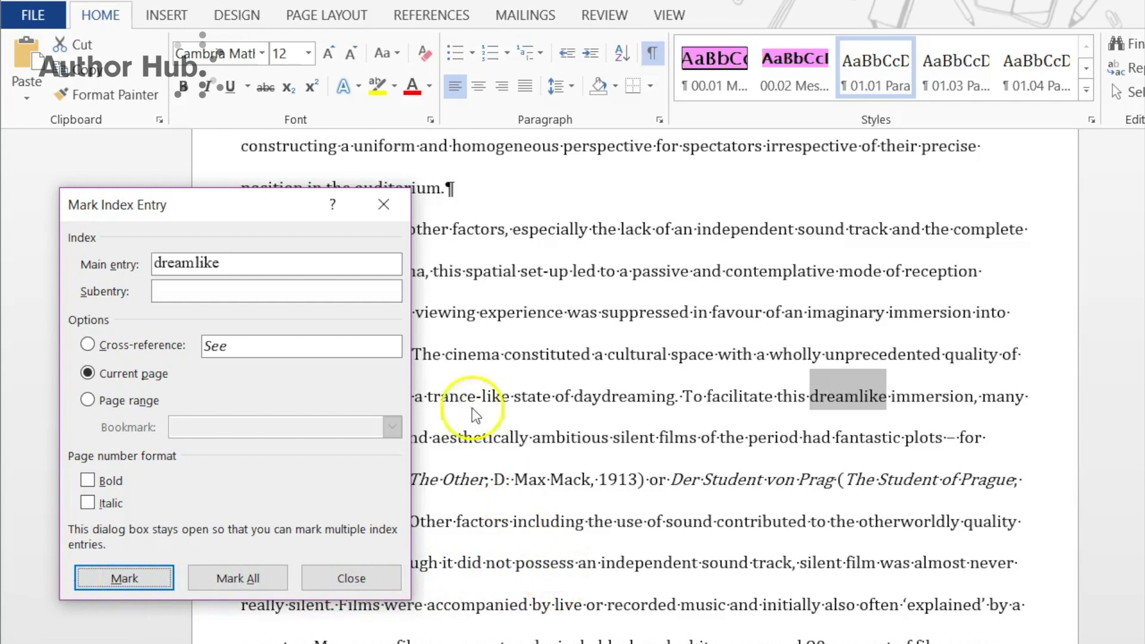
# - Close the Mark Index Entry dialog and hide the formatting marks and XE field codes
pyautogui.click(384, 204)
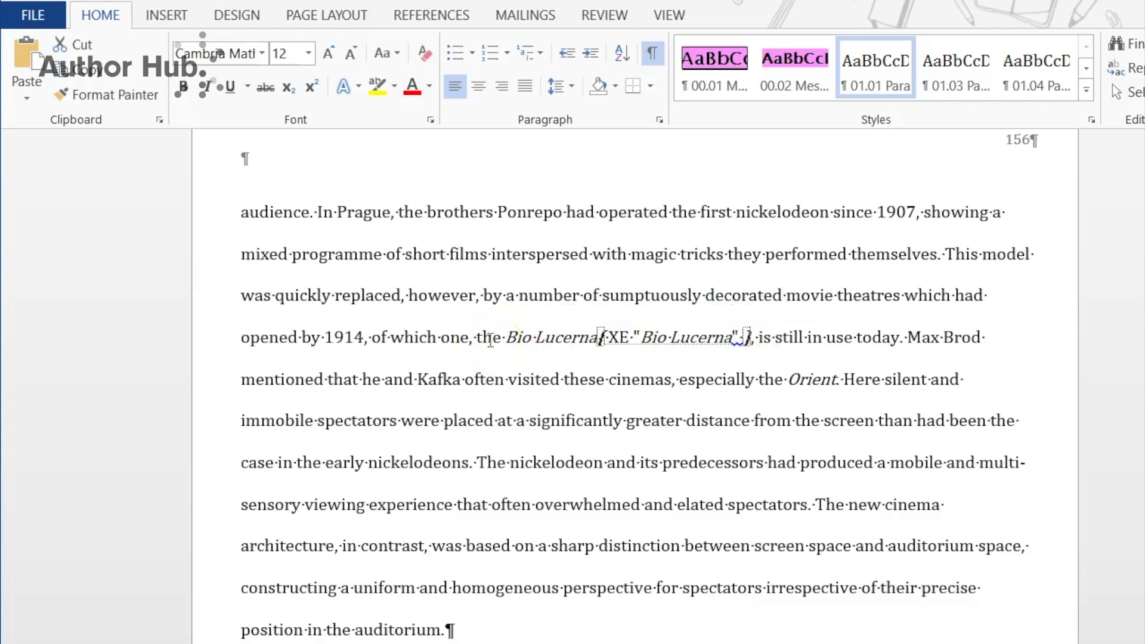
pyautogui.scroll(-1, 490, 340)
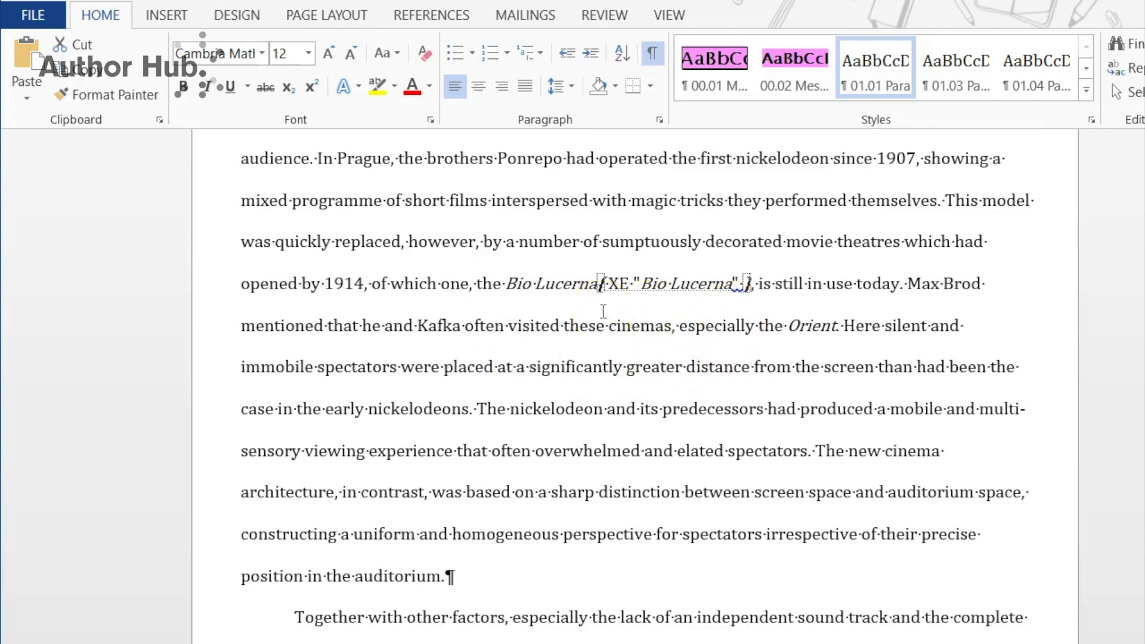
pyautogui.click(654, 59)
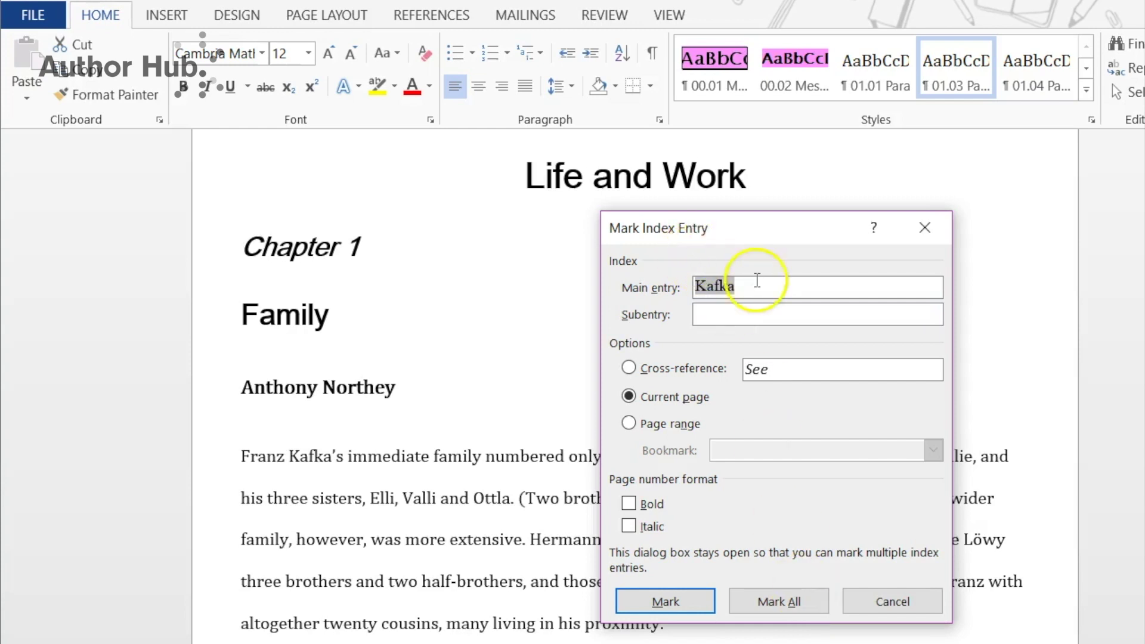
# - Mark all occurrences of Kafka, then insert the index at the end of the document
pyautogui.click(754, 285)
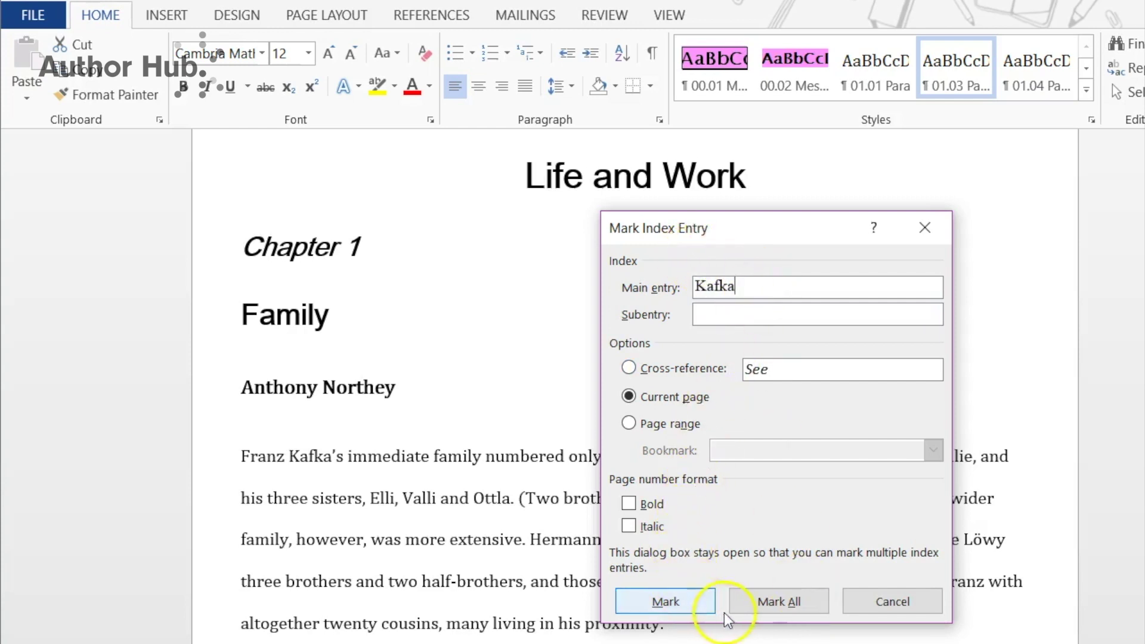
pyautogui.click(759, 604)
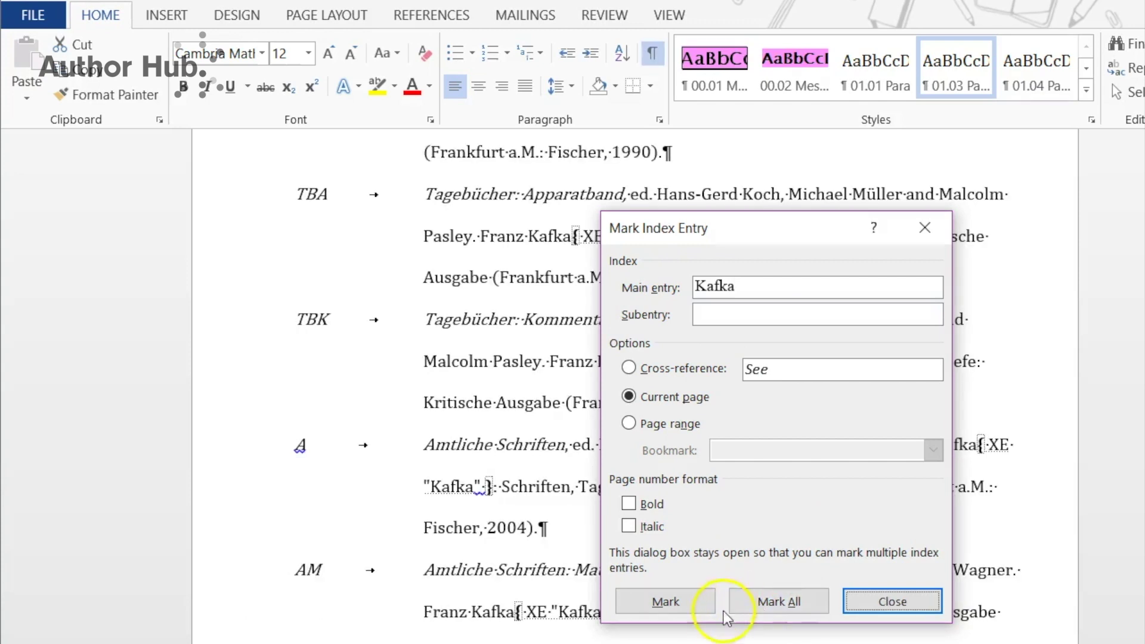
pyautogui.click(288, 616)
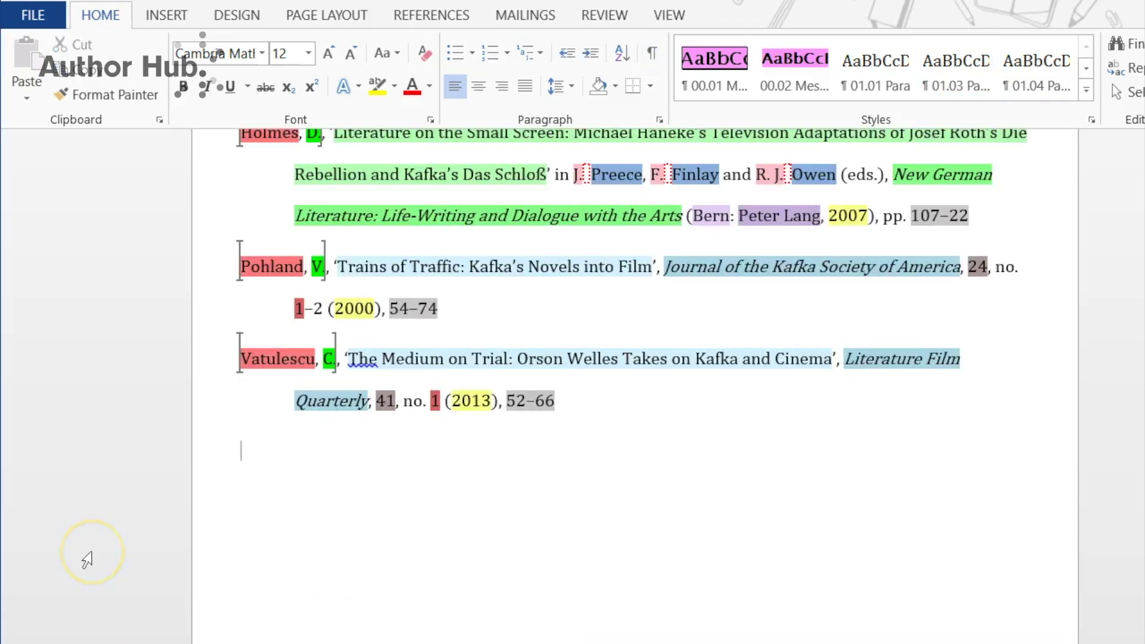
pyautogui.click(416, 17)
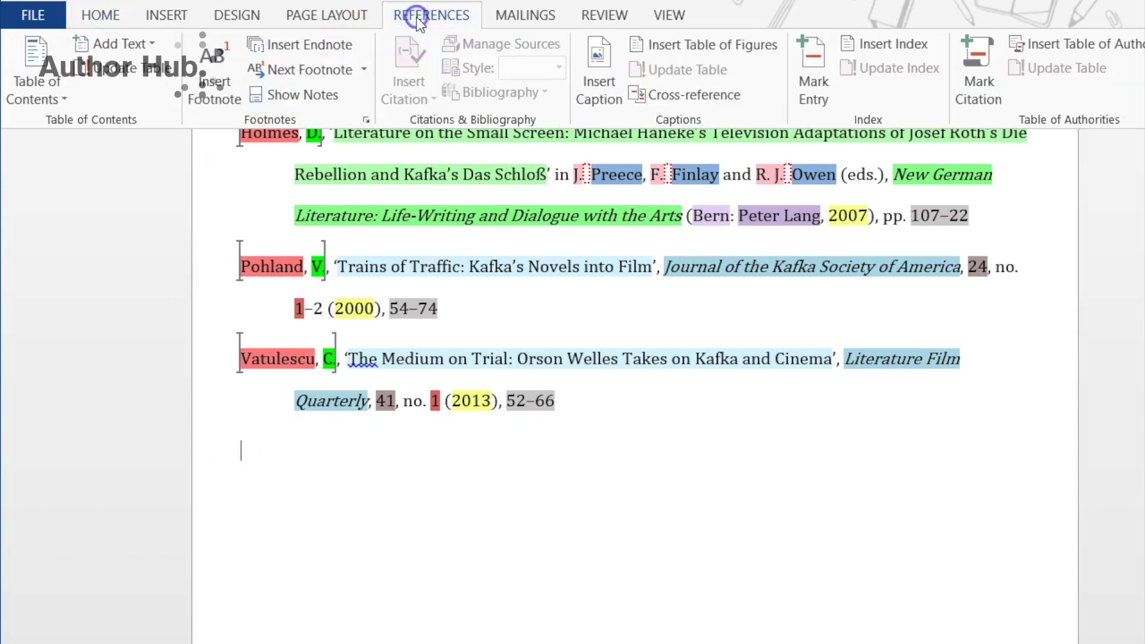
pyautogui.click(877, 45)
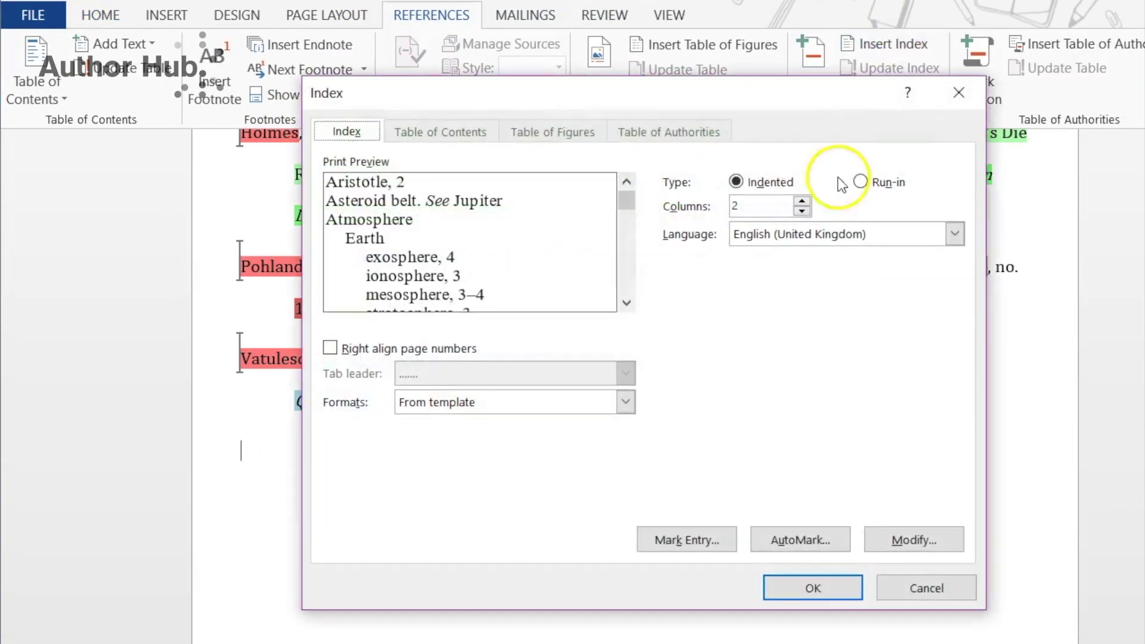
pyautogui.click(855, 587)
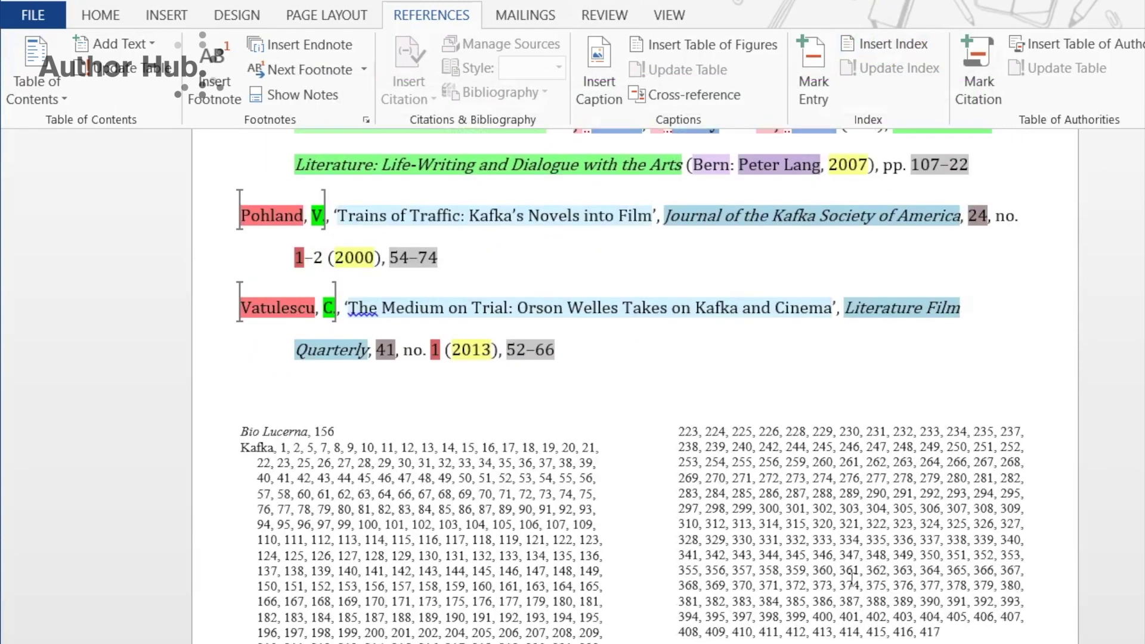
pyautogui.scroll(-2, 853, 576)
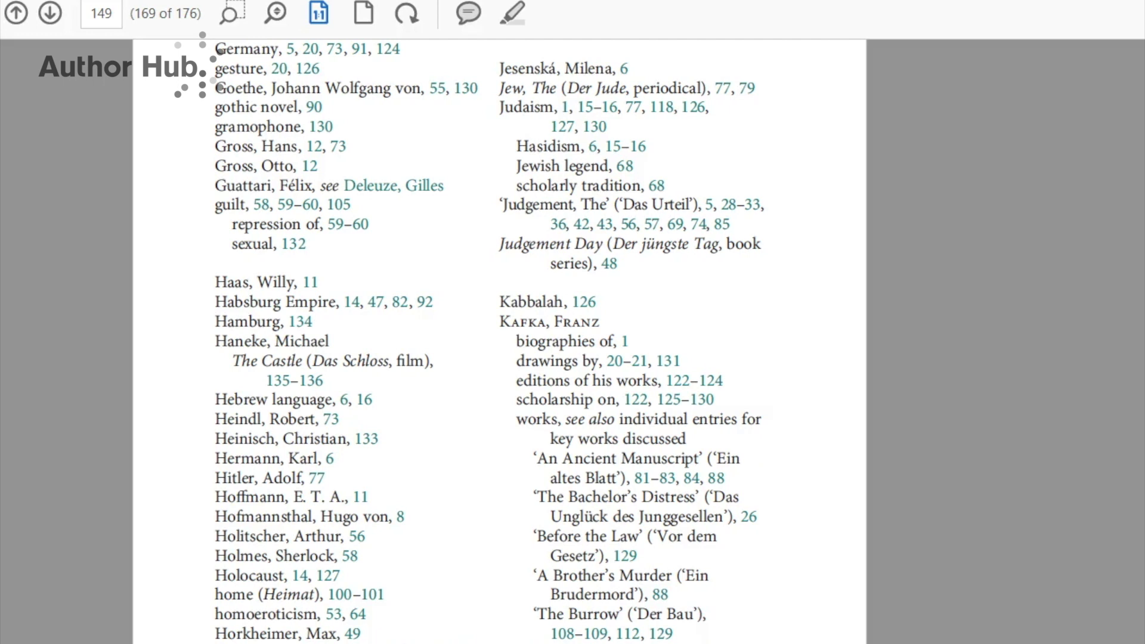
# - Go to page 150 of the sample index and scroll through the Kafka, Franz subentries
pyautogui.click(50, 13)
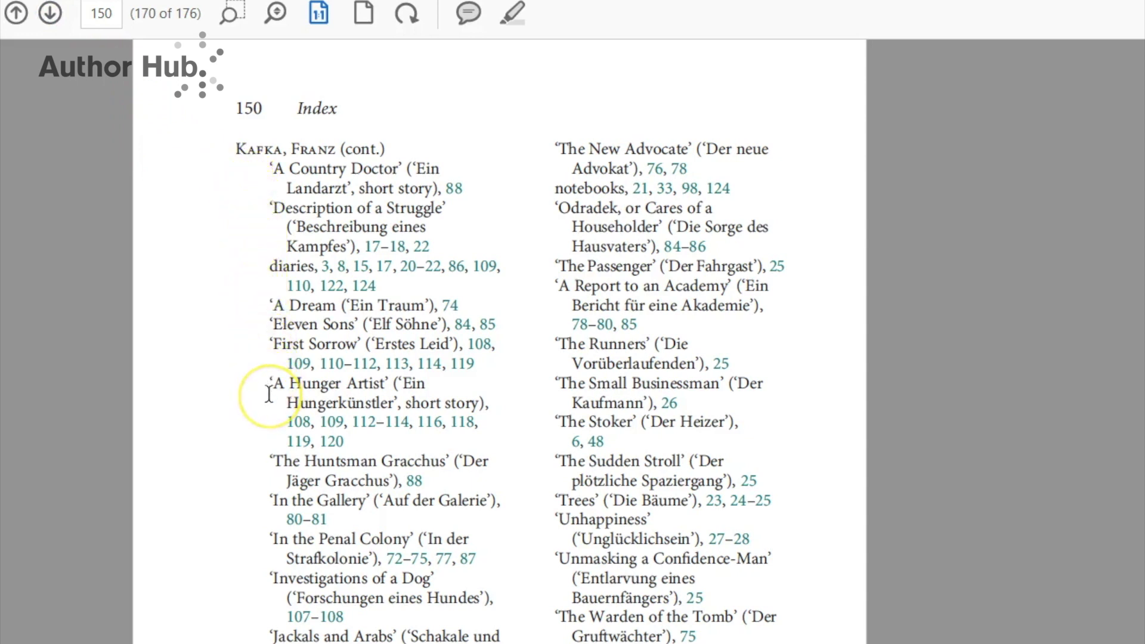
pyautogui.scroll(-1, 269, 395)
pyautogui.scroll(-5, 269, 395)
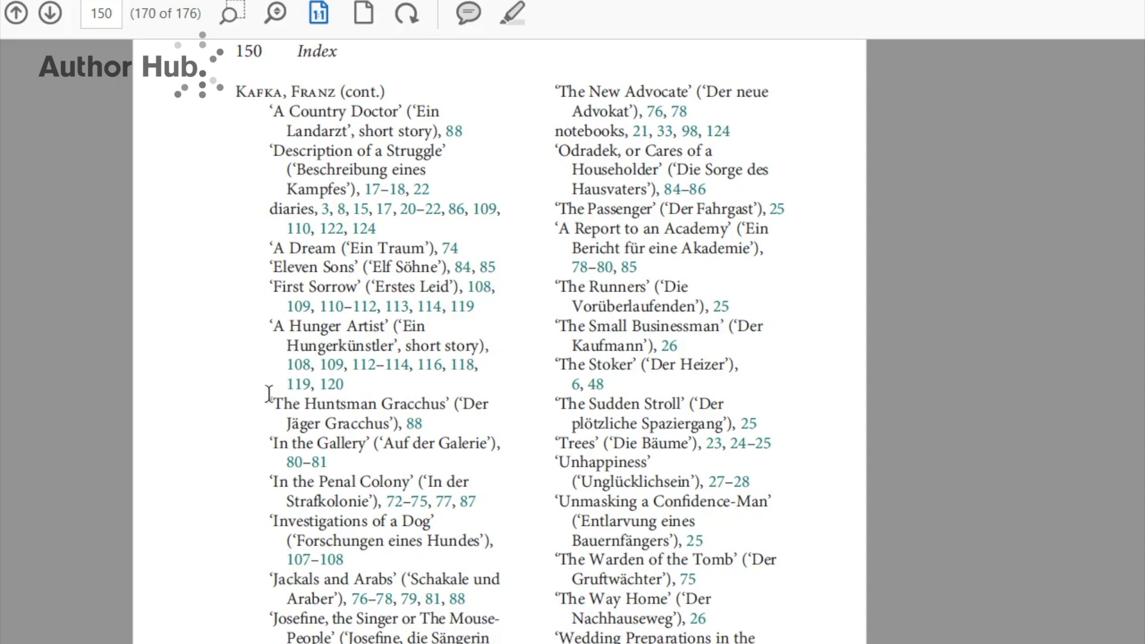
pyautogui.scroll(-5, 269, 395)
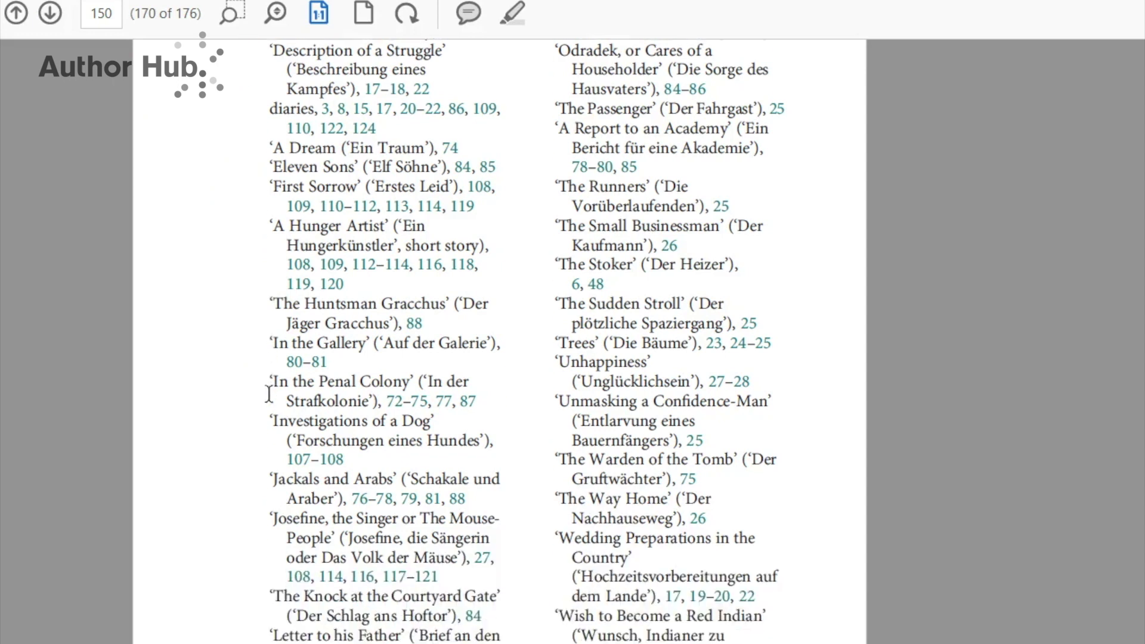
pyautogui.scroll(-4, 269, 395)
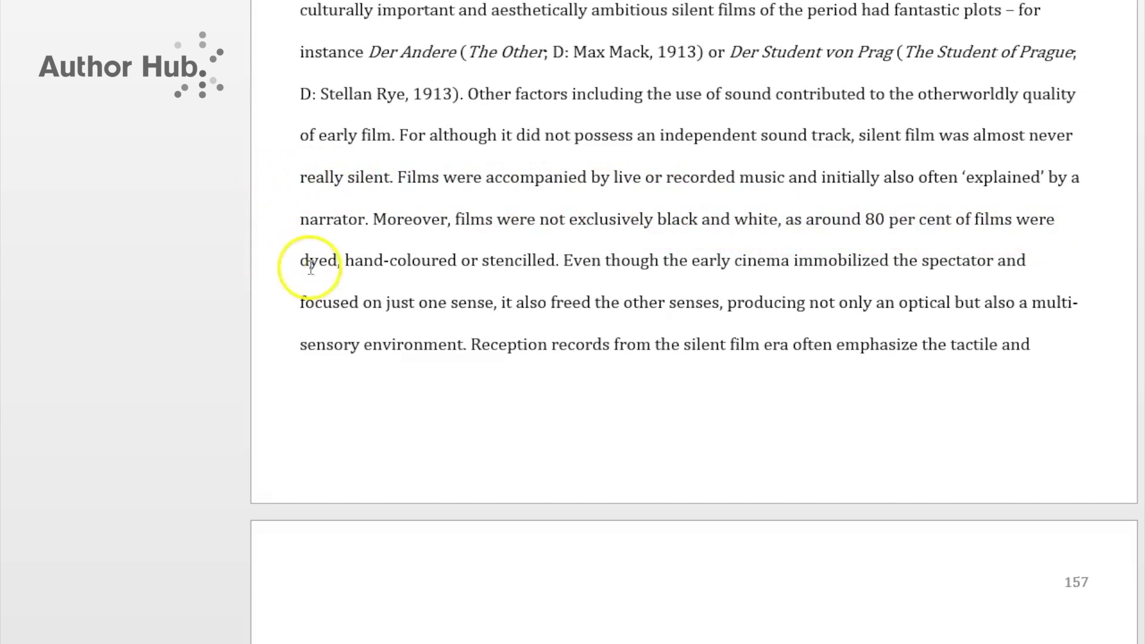
# - Mark a 'colour film' index entry right after the word 'stencilled'
pyautogui.click(554, 260)
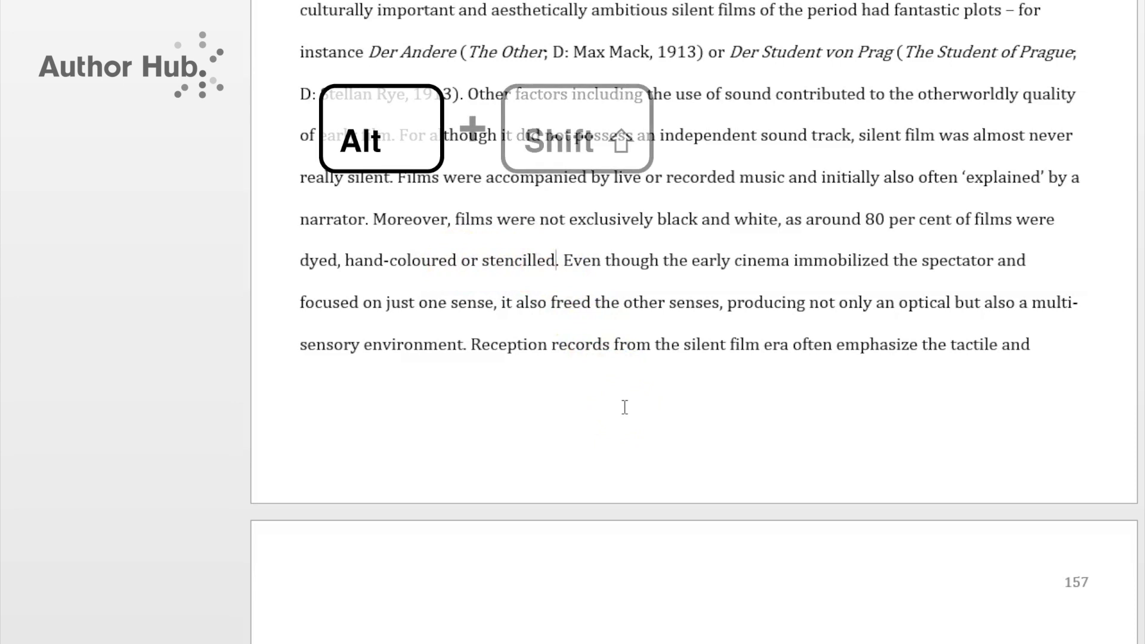
pyautogui.hotkey('alt', 'shift', 'x')
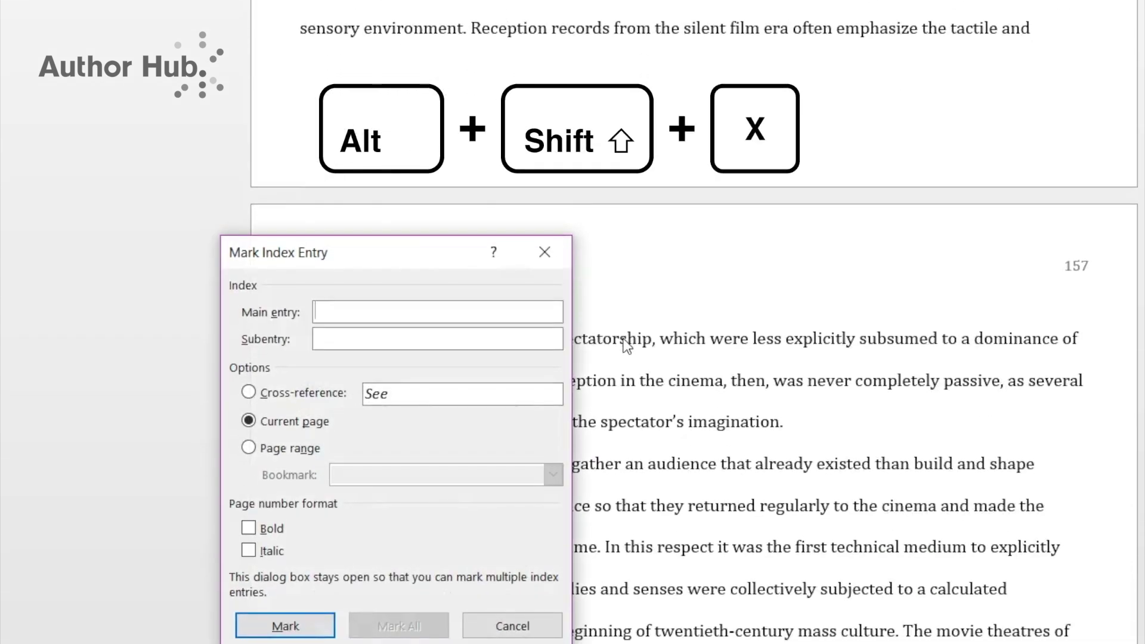
pyautogui.write('colou')
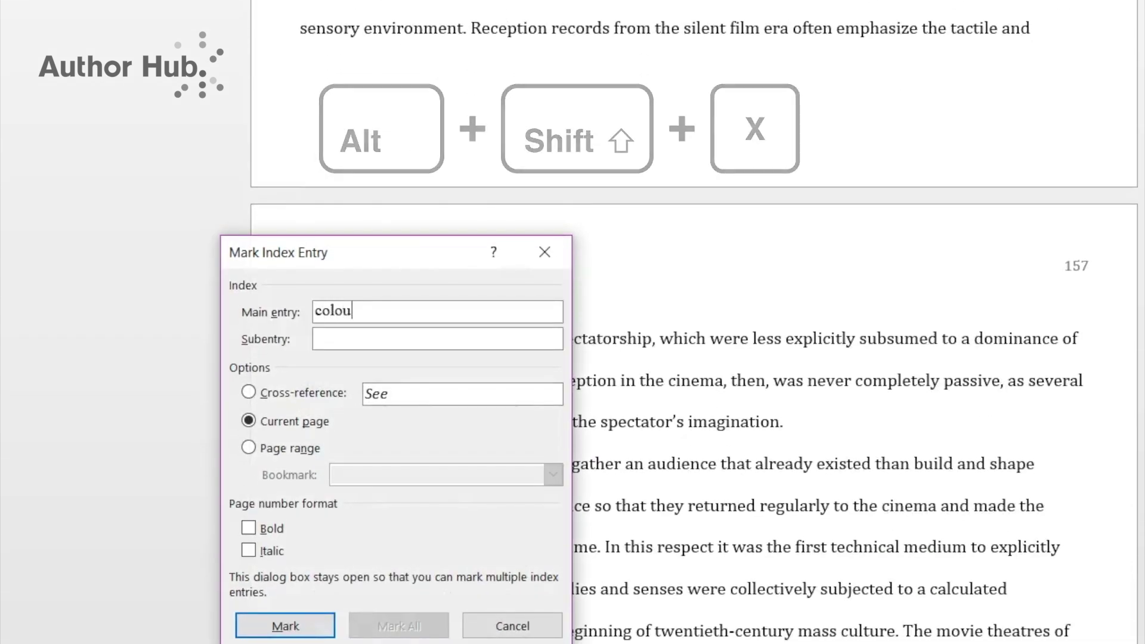
pyautogui.write('r film')
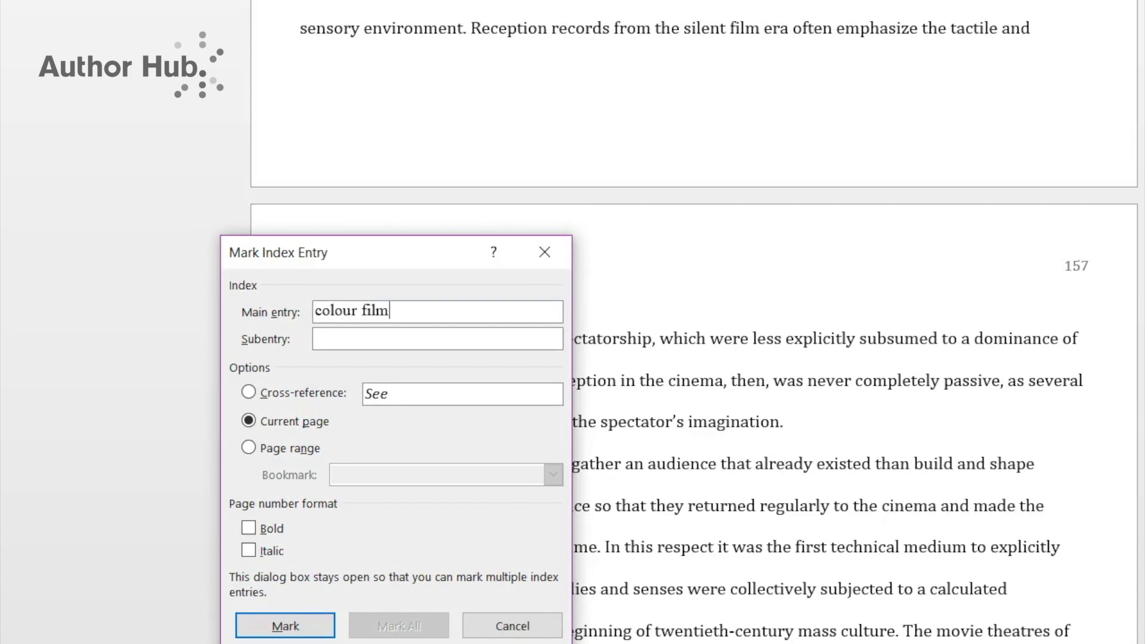
pyautogui.click(274, 625)
pyautogui.scroll(2, 853, 95)
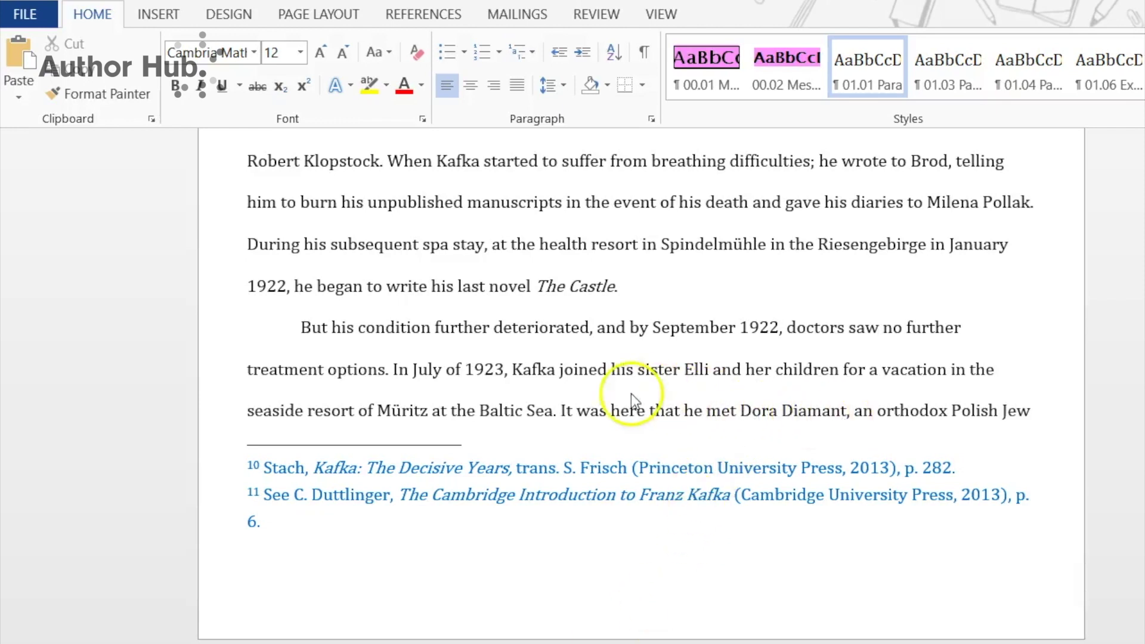
# - Select the passage from 'It was here' through 'near Prague'
pyautogui.click(564, 413)
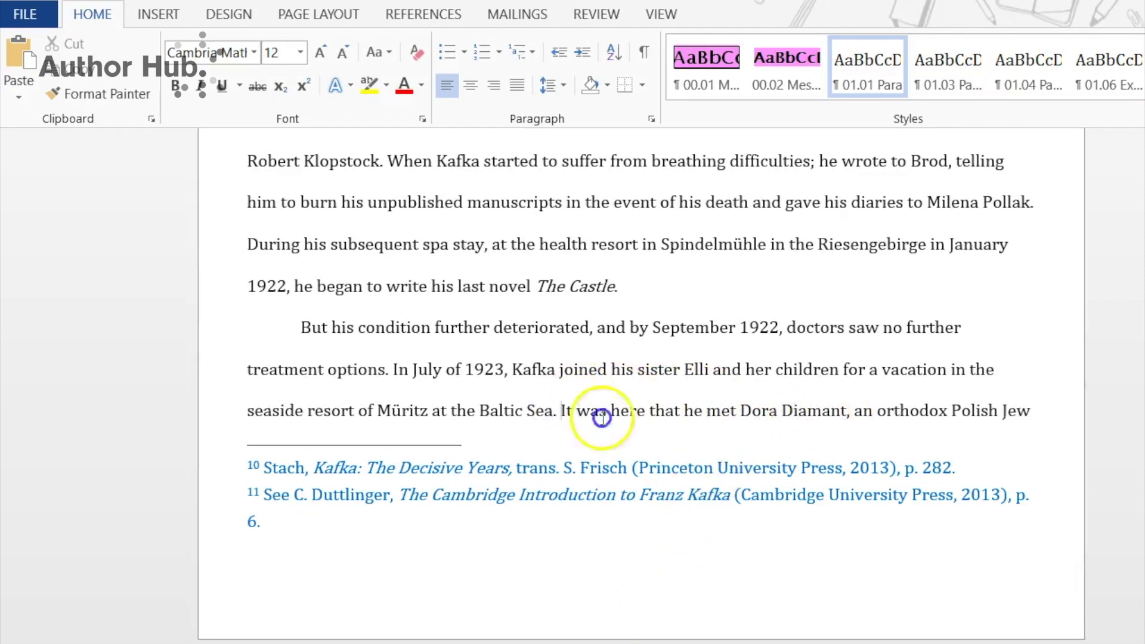
pyautogui.moveTo(602, 417); pyautogui.dragTo(1010, 455)
pyautogui.scroll(-10, 800, 440)
pyautogui.scroll(-5, 806, 435)
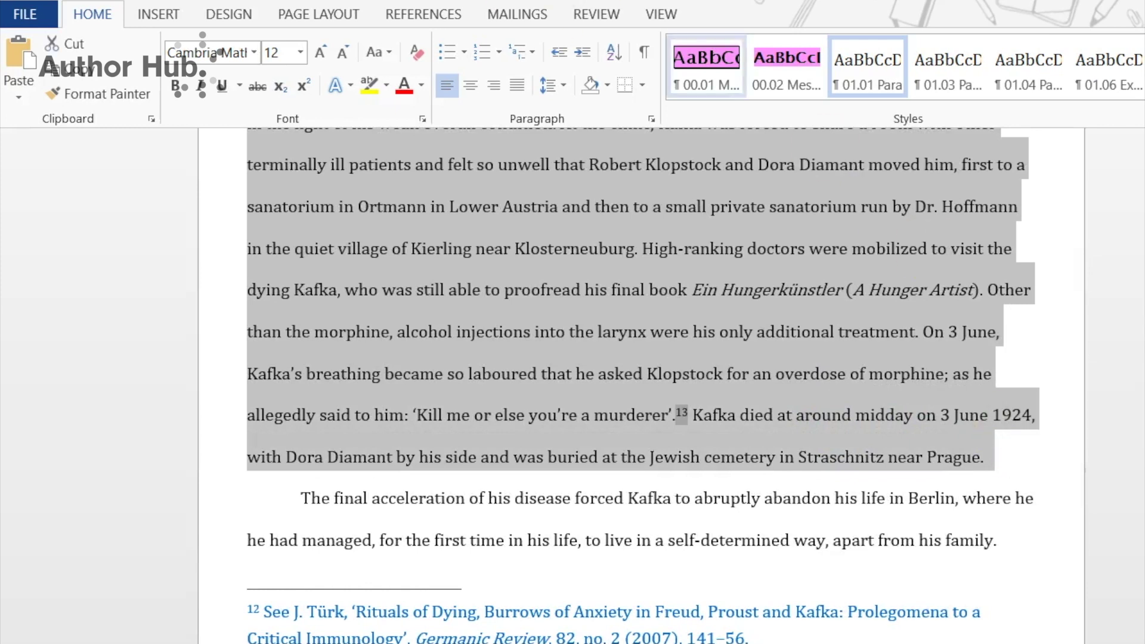
# - Add a bookmark named DORA to the selected passage, replacing the suggested name AU198
pyautogui.click(168, 17)
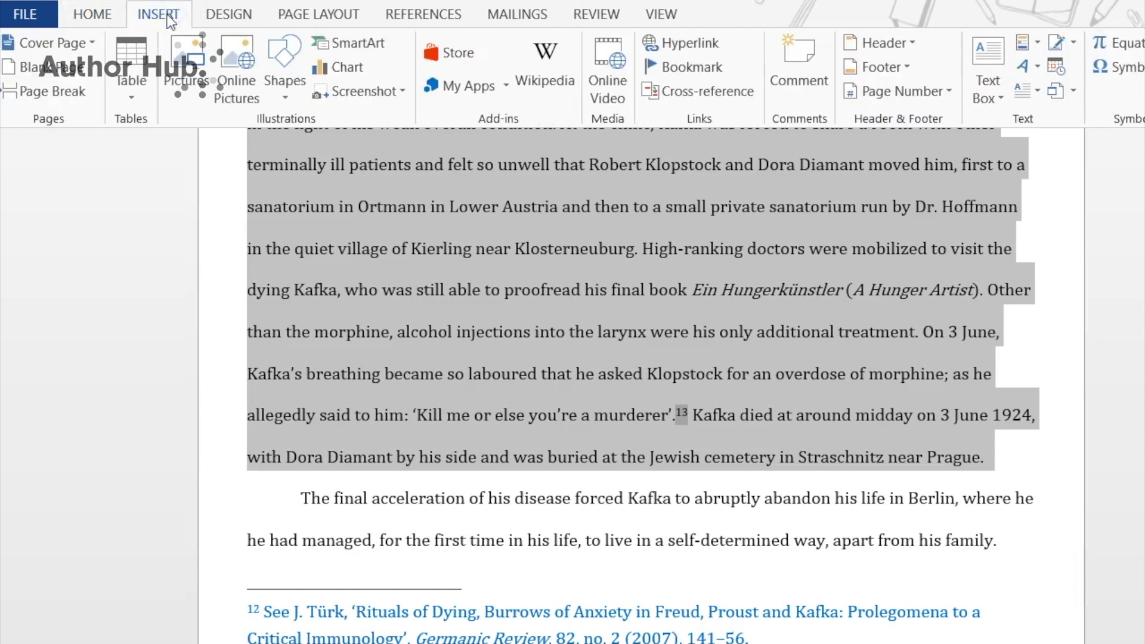
pyautogui.click(675, 71)
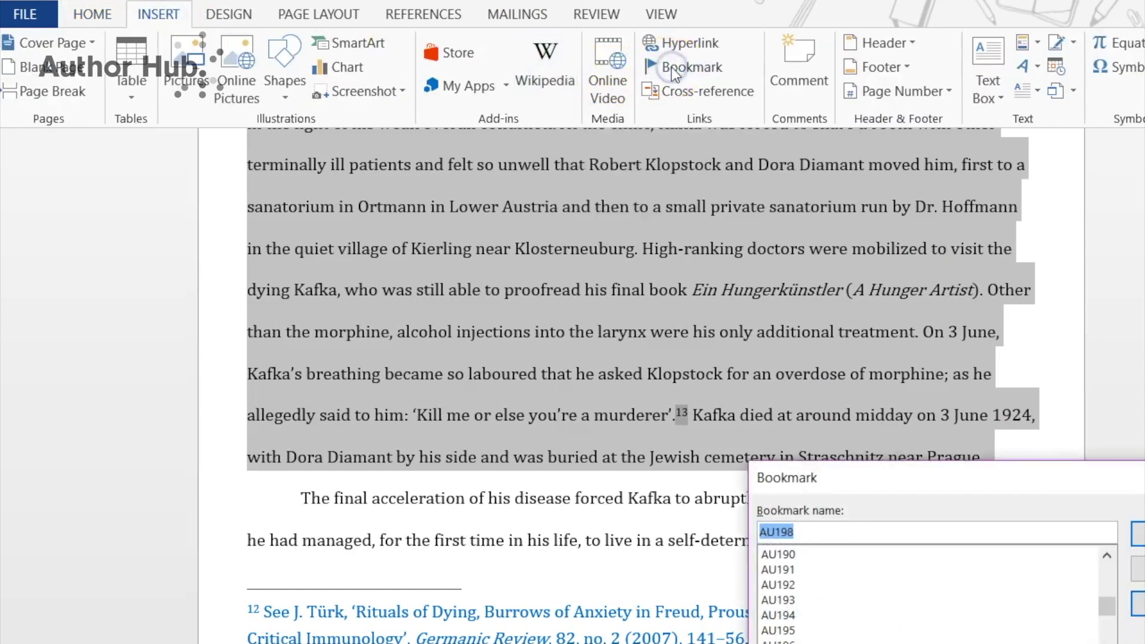
pyautogui.click(779, 531)
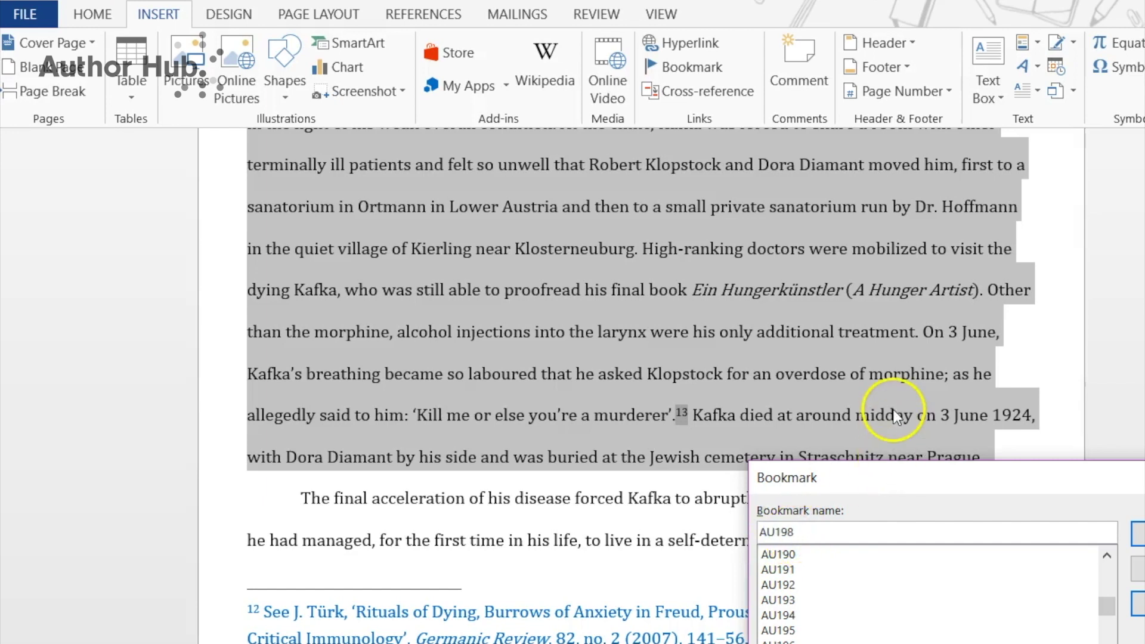
pyautogui.press('BackSpace')
pyautogui.press('BackSpace')
pyautogui.press('BackSpace')
pyautogui.press('BackSpace')
pyautogui.press('BackSpace')
pyautogui.write('DO')
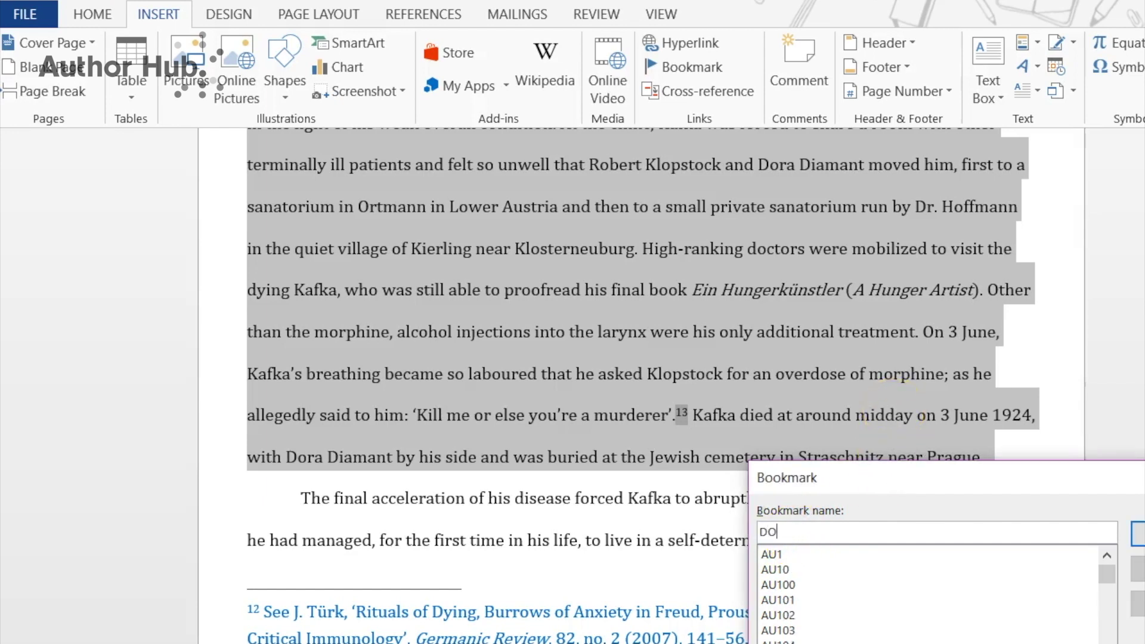
pyautogui.write('RA')
pyautogui.moveTo(1006, 478); pyautogui.dragTo(800, 442)
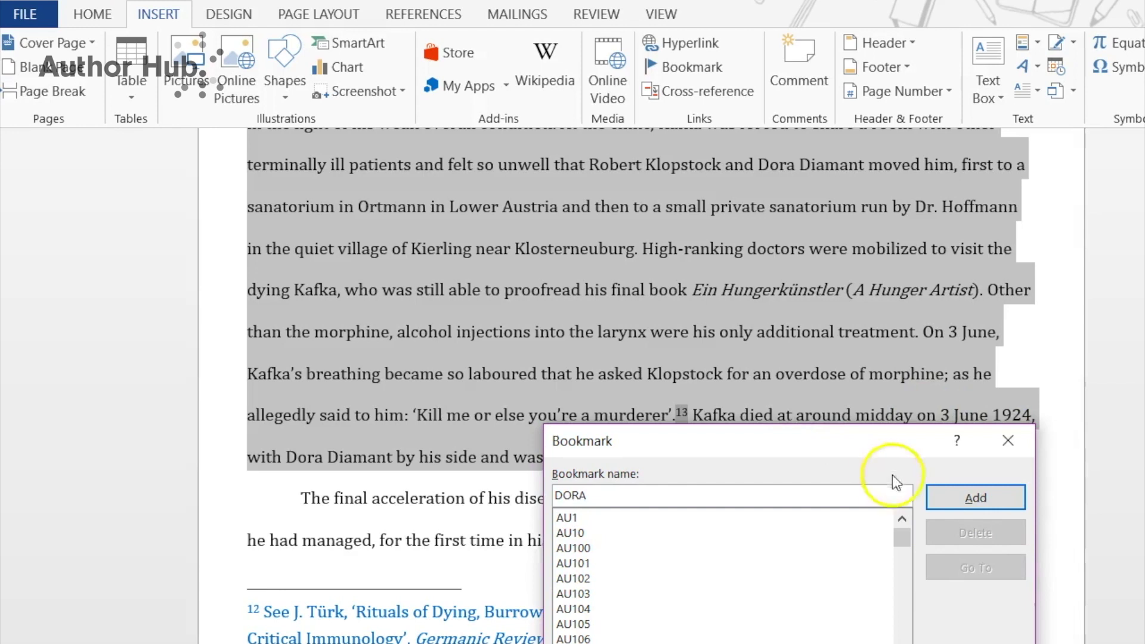
pyautogui.click(953, 499)
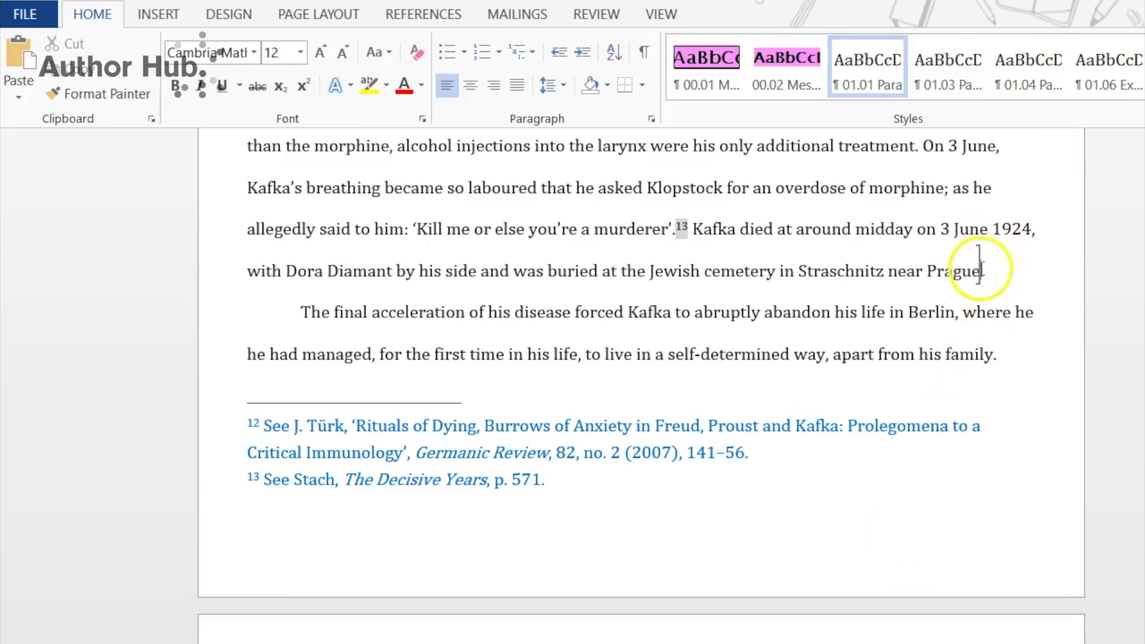
# - Mark 'Diamant, Dora' after 'Prague' as an index entry spanning the DORA bookmark's page range
pyautogui.click(983, 262)
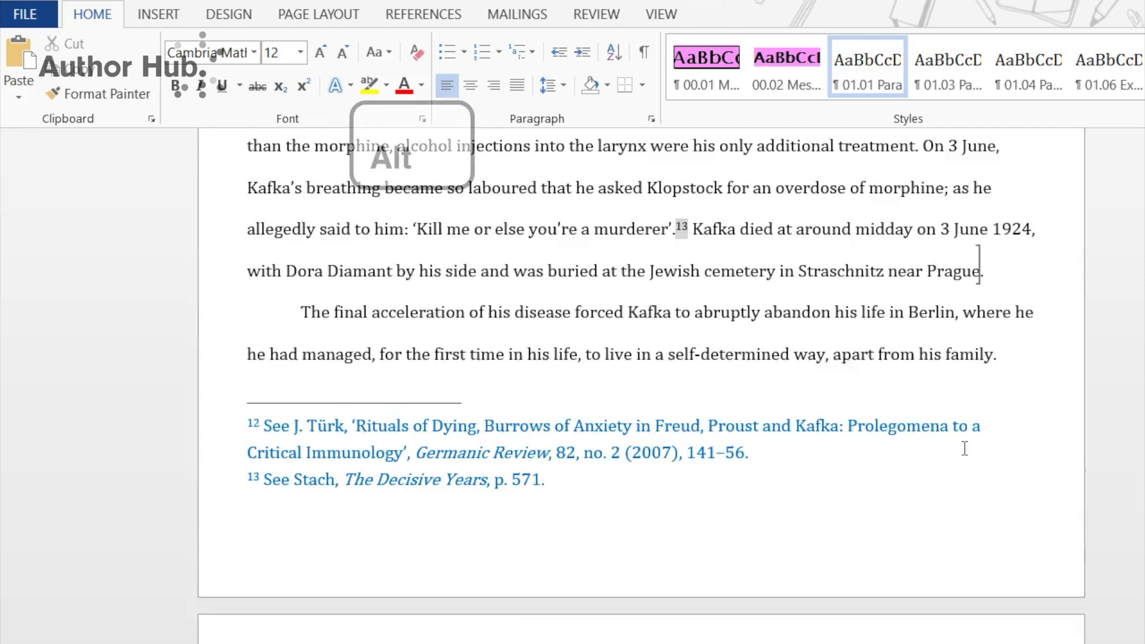
pyautogui.hotkey('alt', 'shift', 'x')
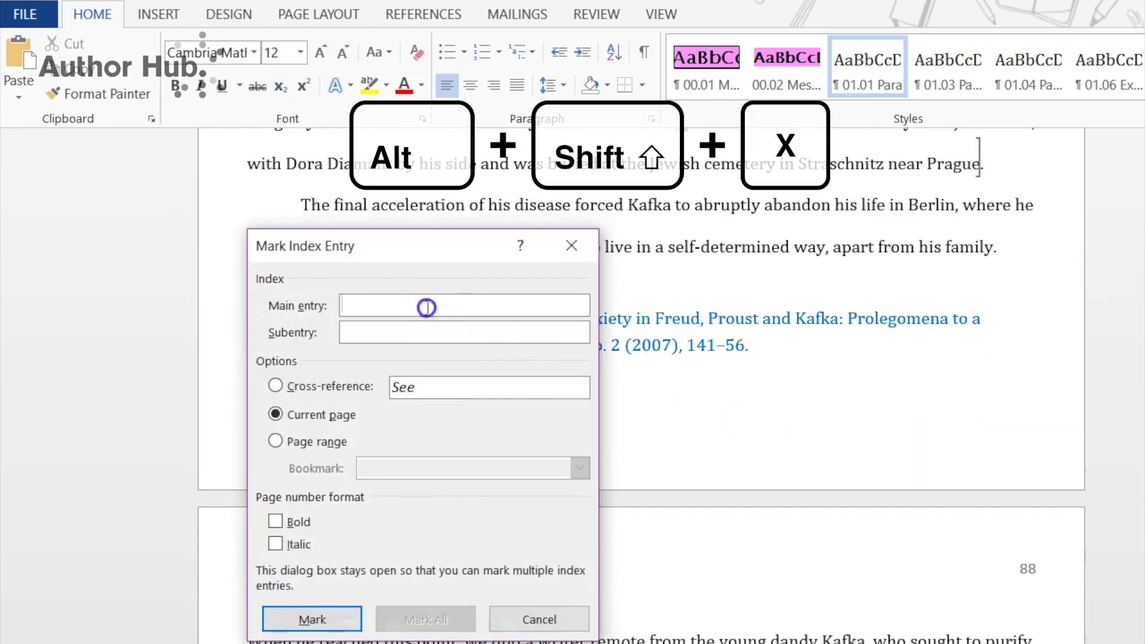
pyautogui.write('Diamant')
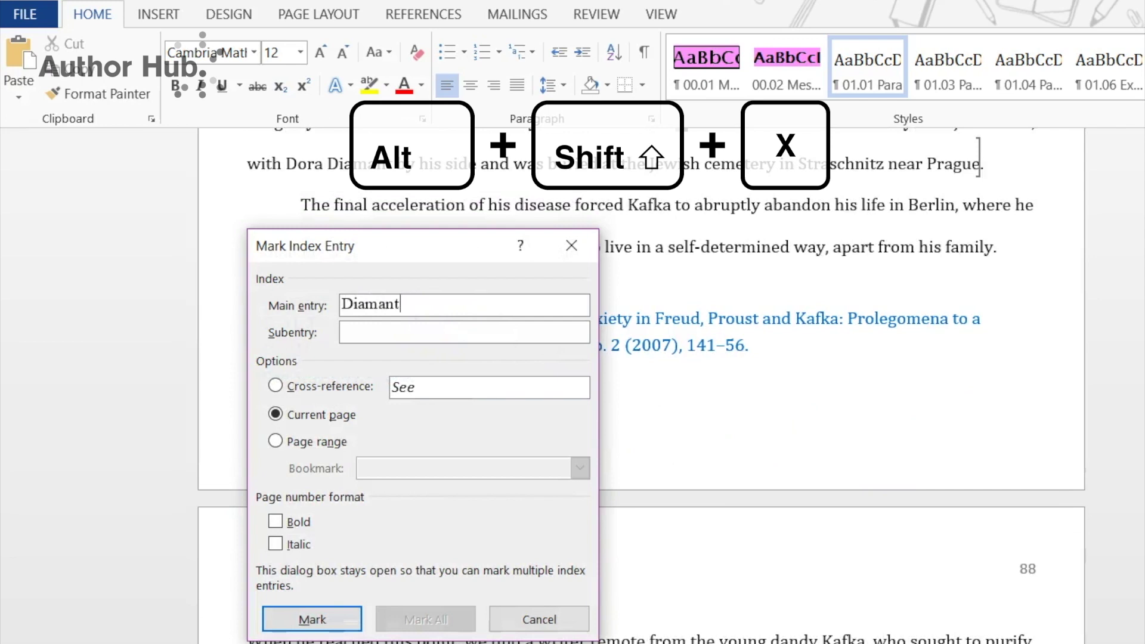
pyautogui.write(', Dora')
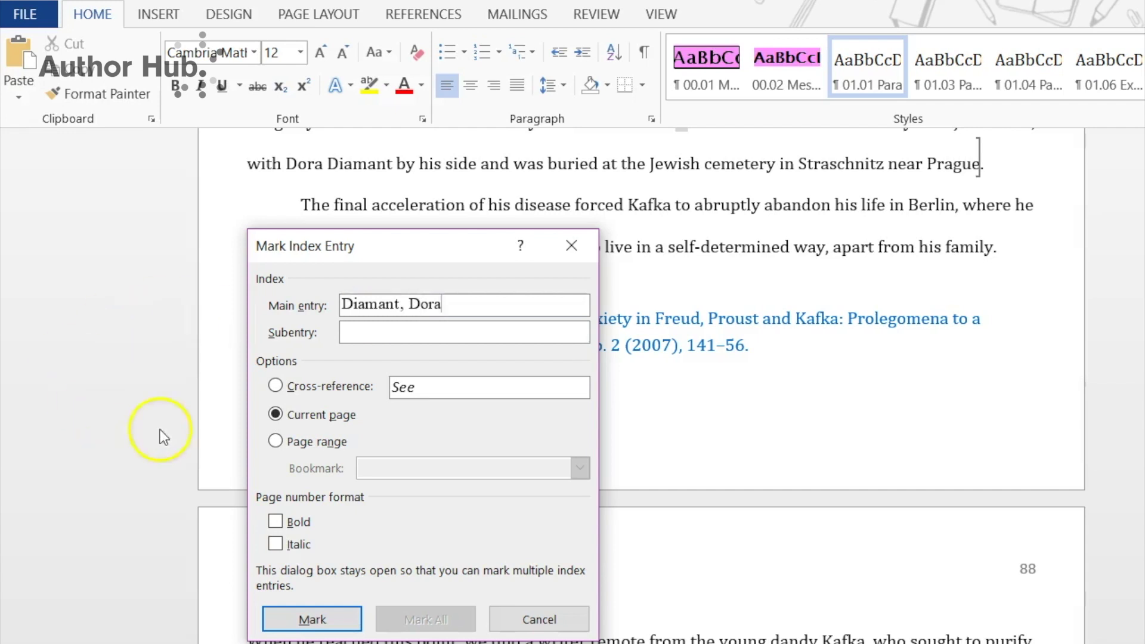
pyautogui.click(276, 441)
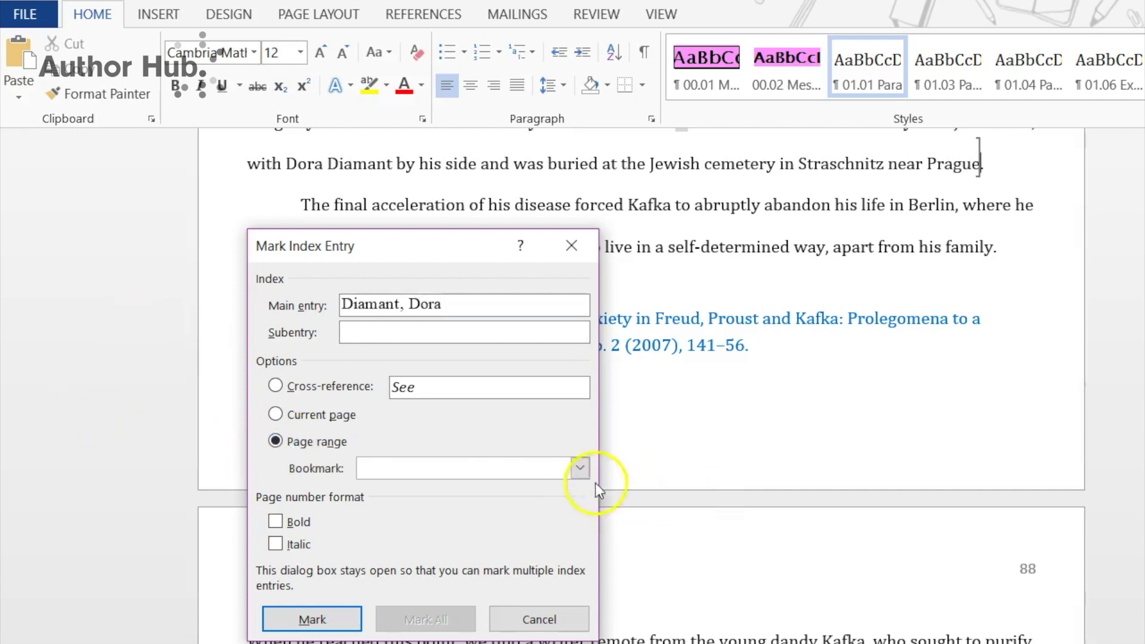
pyautogui.click(580, 469)
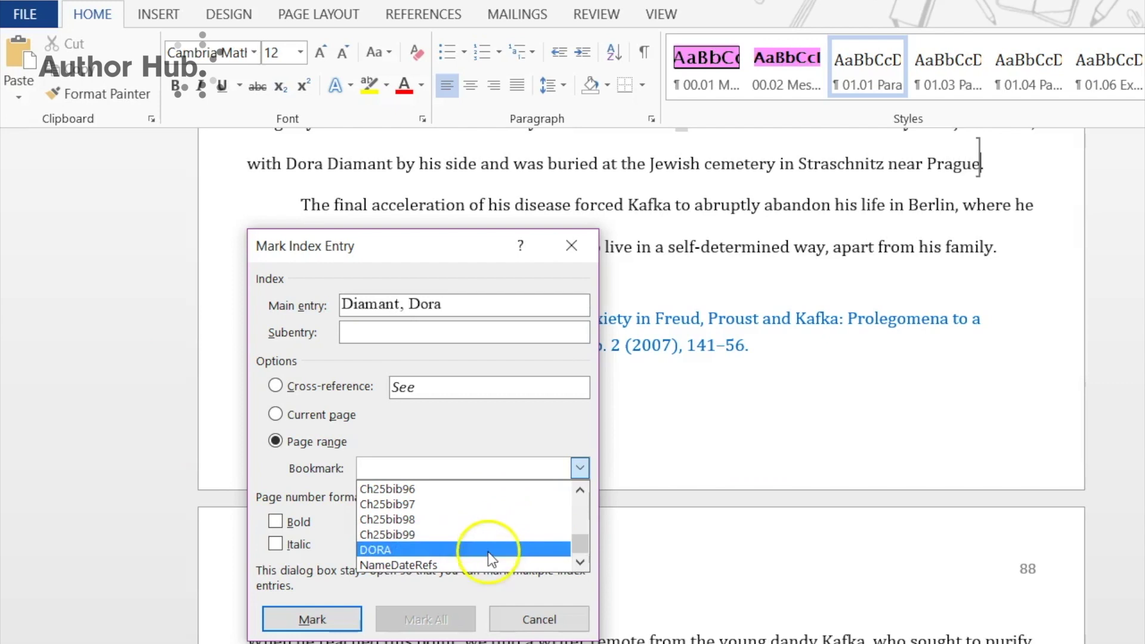
pyautogui.click(488, 550)
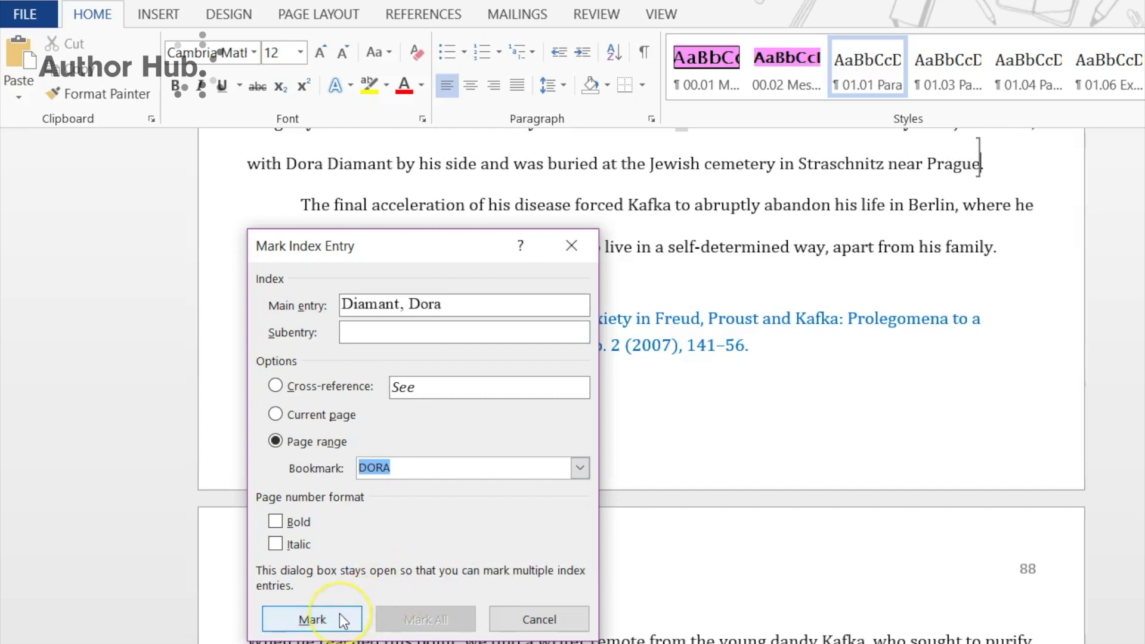
pyautogui.click(312, 620)
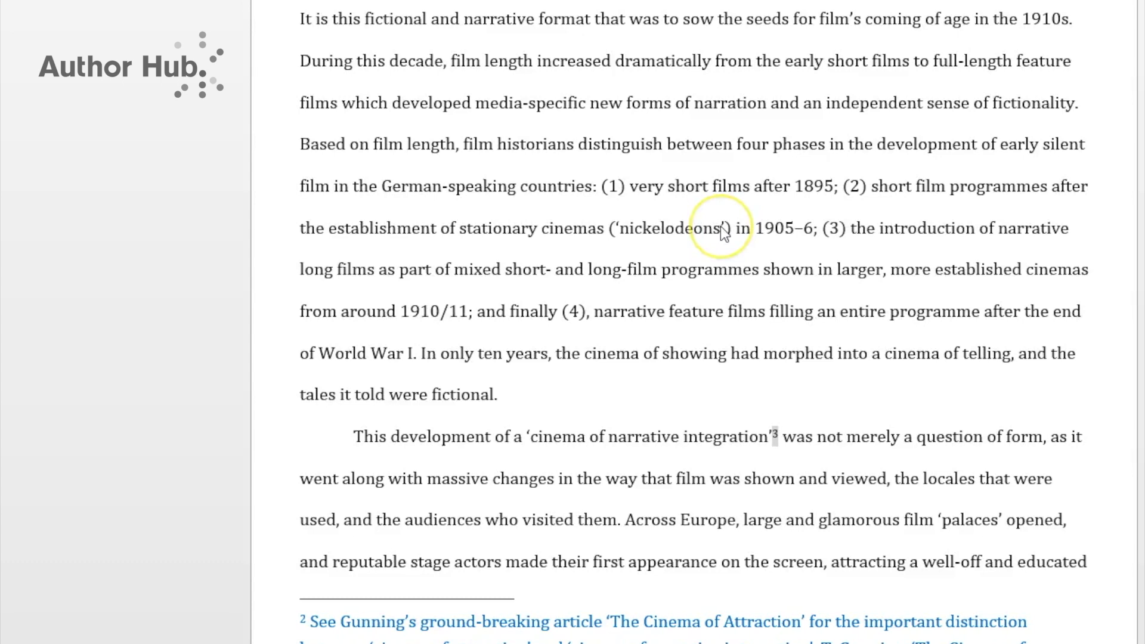
# - Set up 'nickelodeons' as a subentry of main entry 'cinemas' with bold italic page numbers
pyautogui.moveTo(722, 229); pyautogui.dragTo(621, 233)
pyautogui.hotkey('ctrl', 'c')
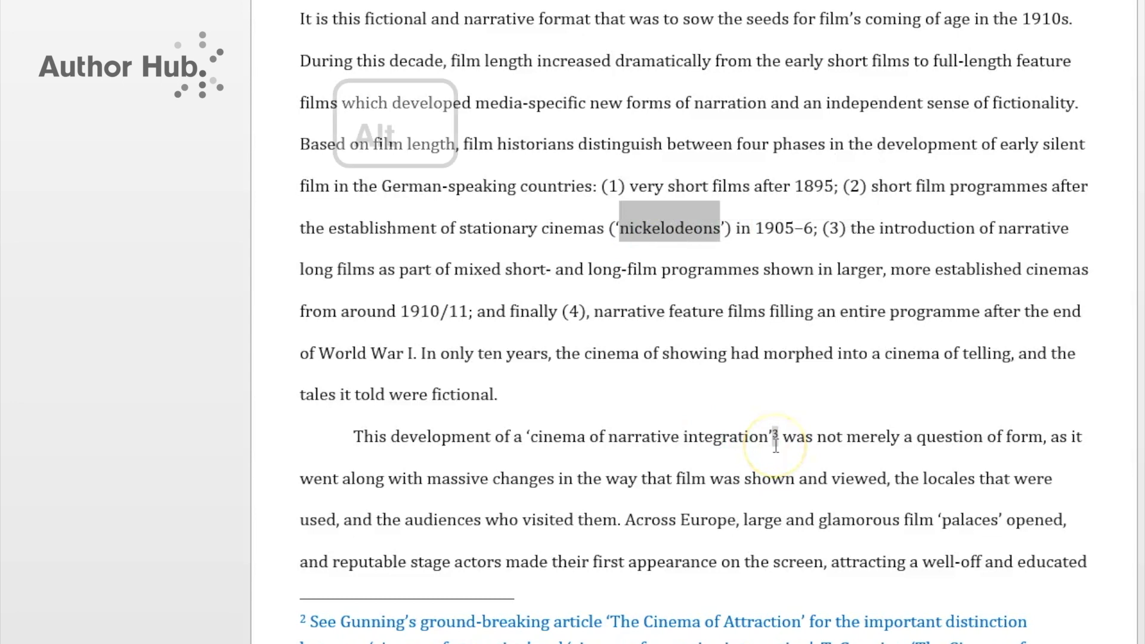
pyautogui.hotkey('alt', 'shift', 'x')
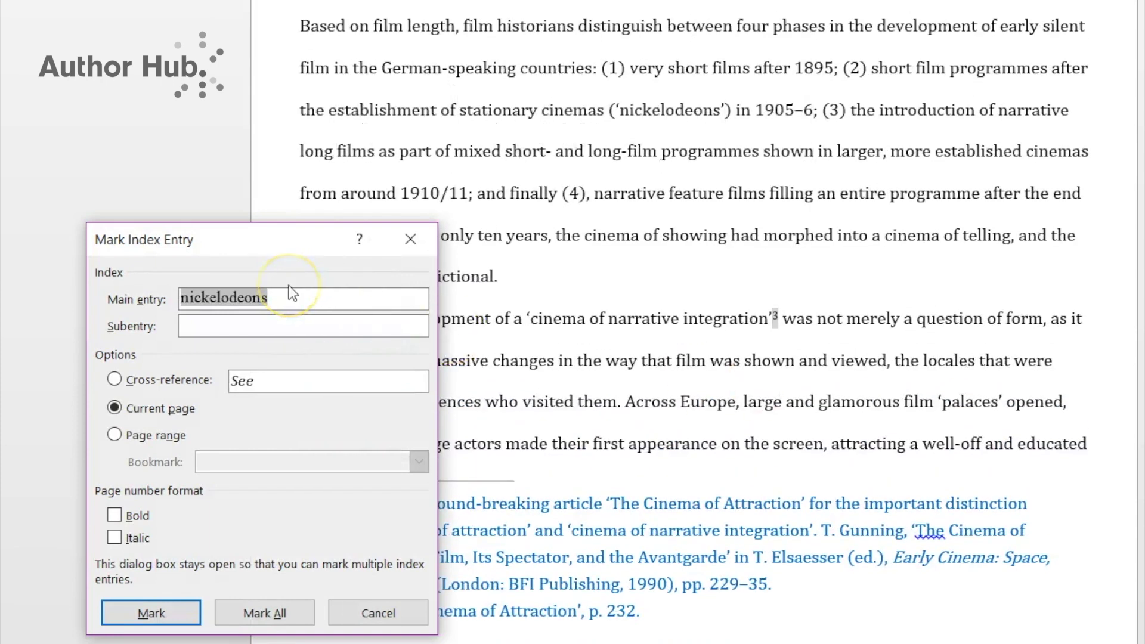
pyautogui.press('BackSpace')
pyautogui.write('cinemas')
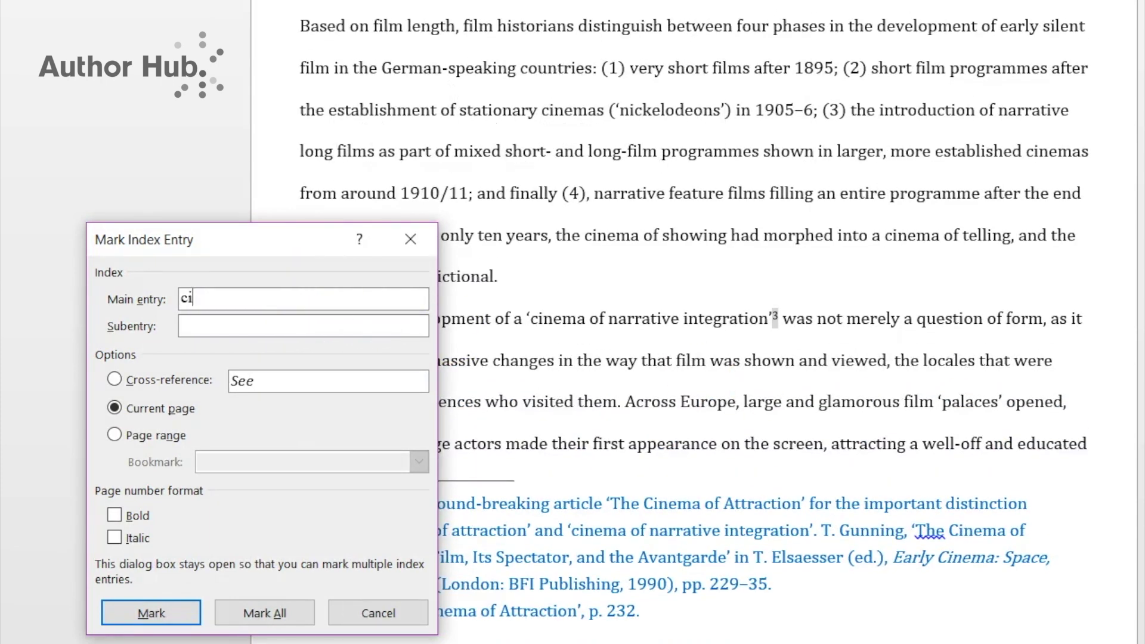
pyautogui.click(248, 328)
pyautogui.hotkey('ctrl', 'v')
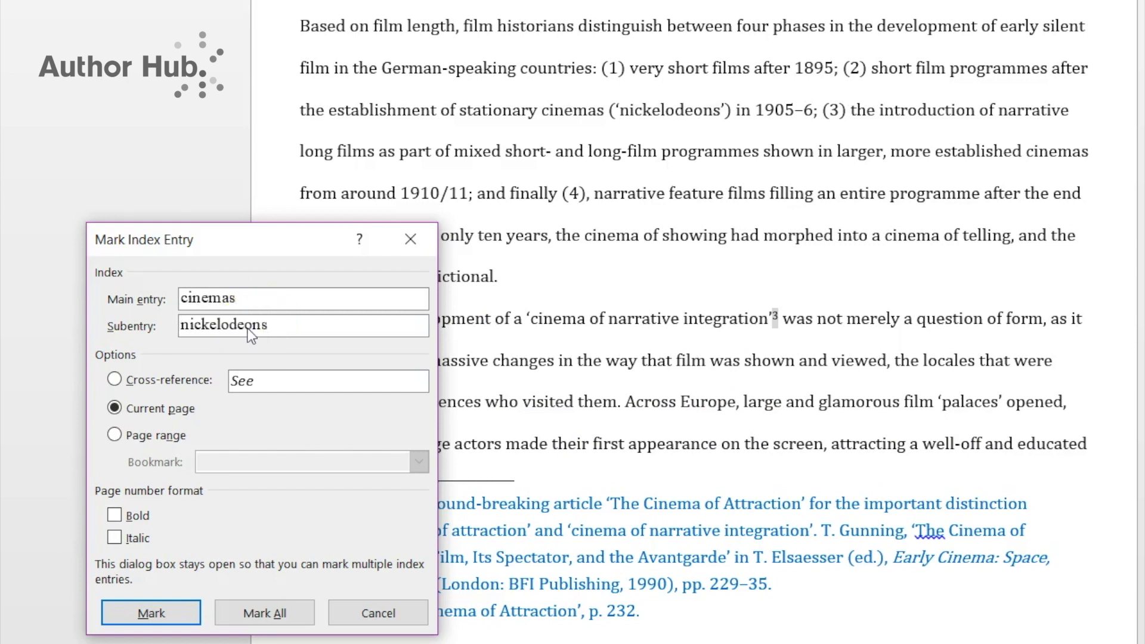
pyautogui.click(117, 515)
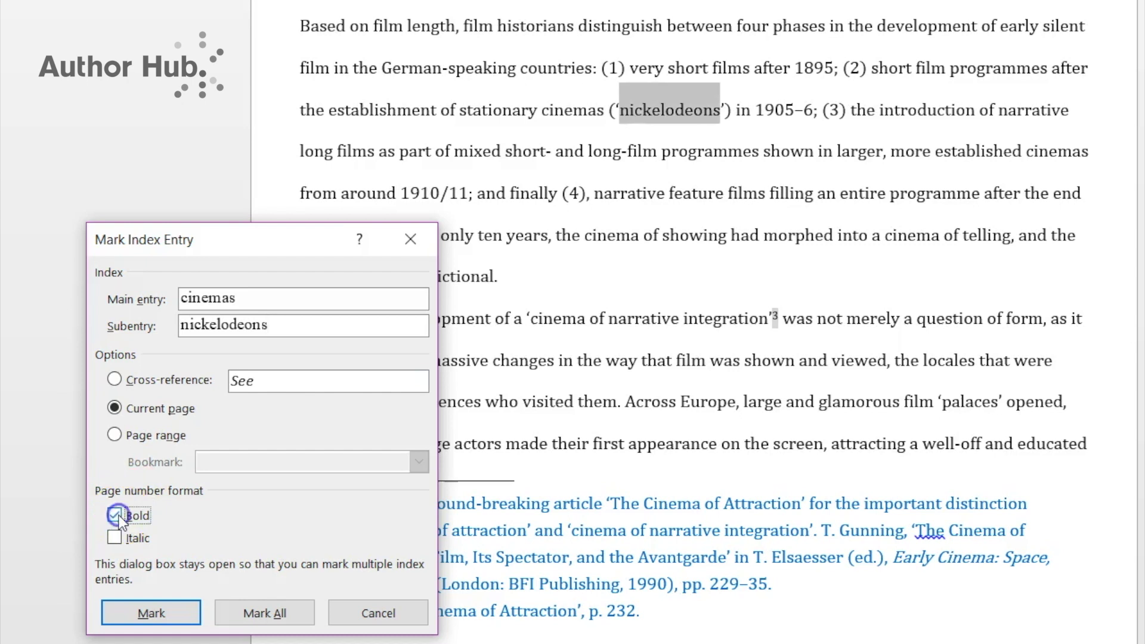
pyautogui.click(116, 539)
# - Mark the cinemas / nickelodeons index entry
pyautogui.click(147, 612)
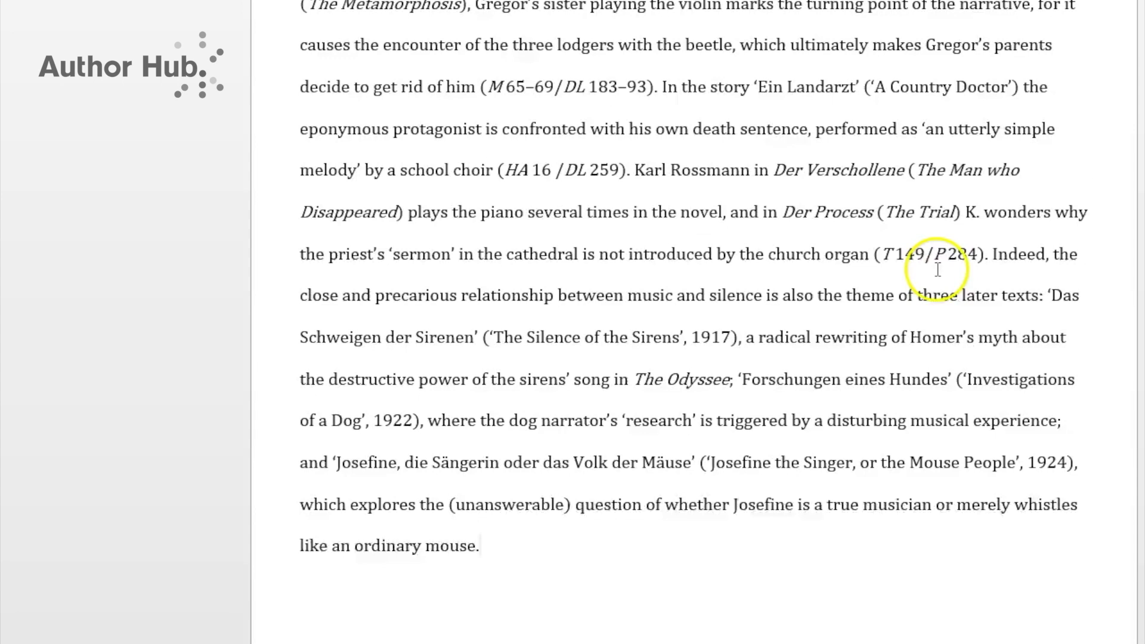
# - Select 'Der Process' and start an index entry with main entry 'Process, Der'
pyautogui.scroll(1, 938, 269)
pyautogui.moveTo(876, 227); pyautogui.dragTo(782, 228)
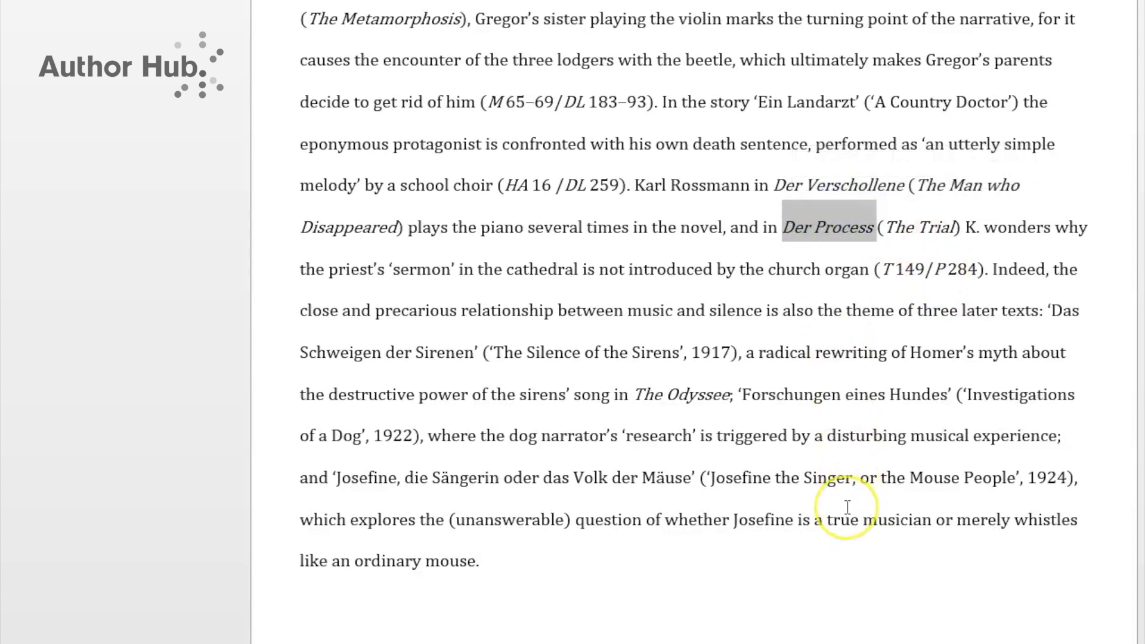
pyautogui.hotkey('alt', 'shift', 'x')
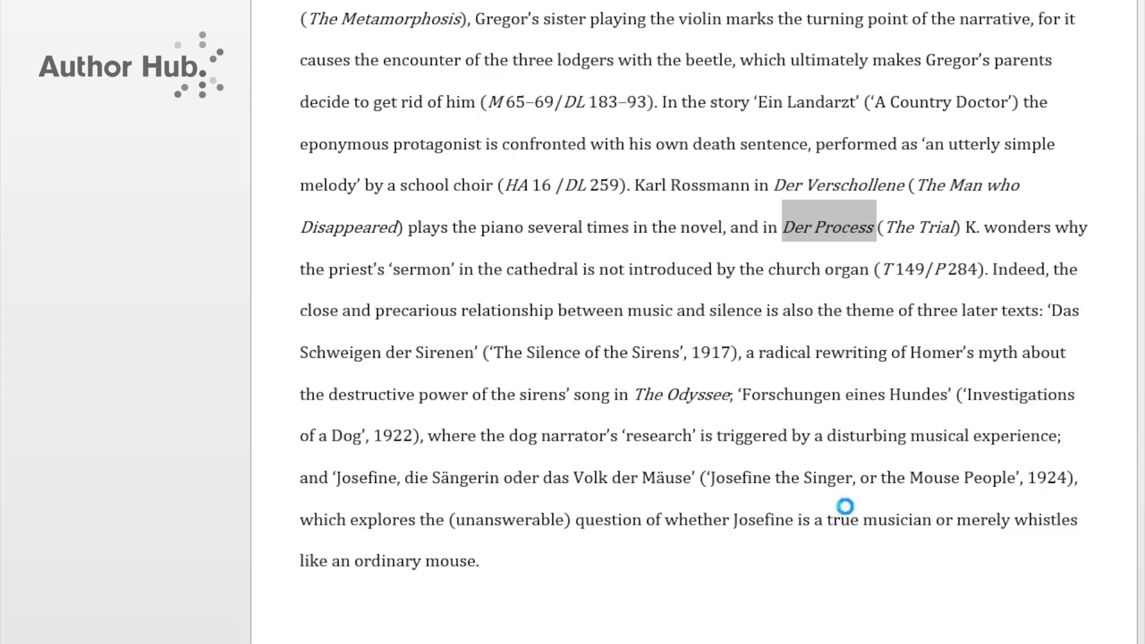
pyautogui.click(552, 360)
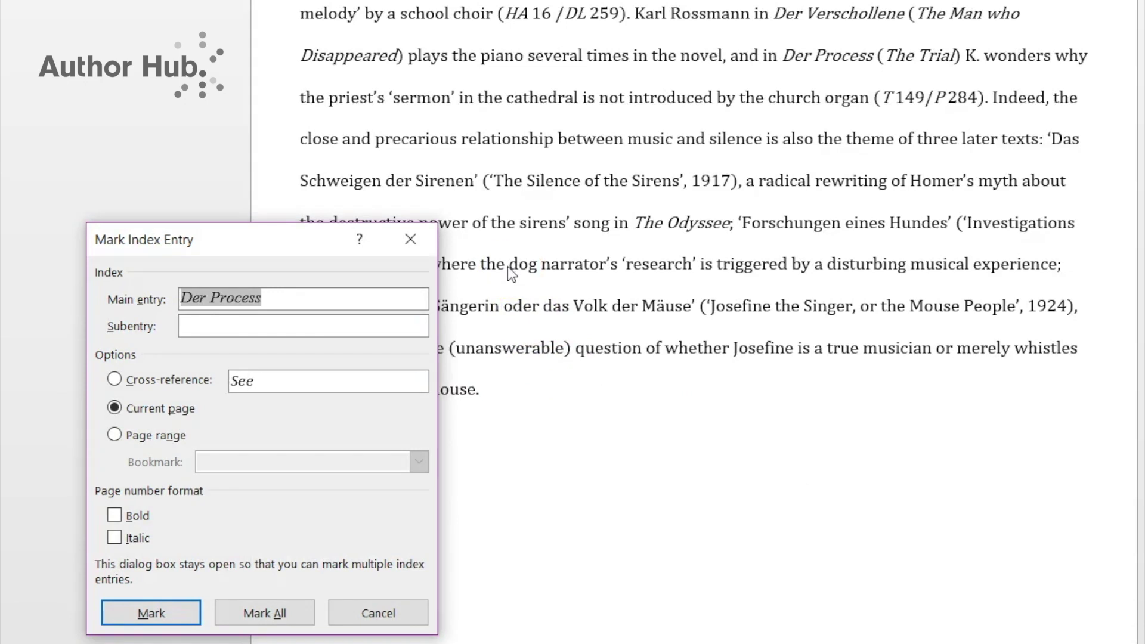
pyautogui.write('Process, ')
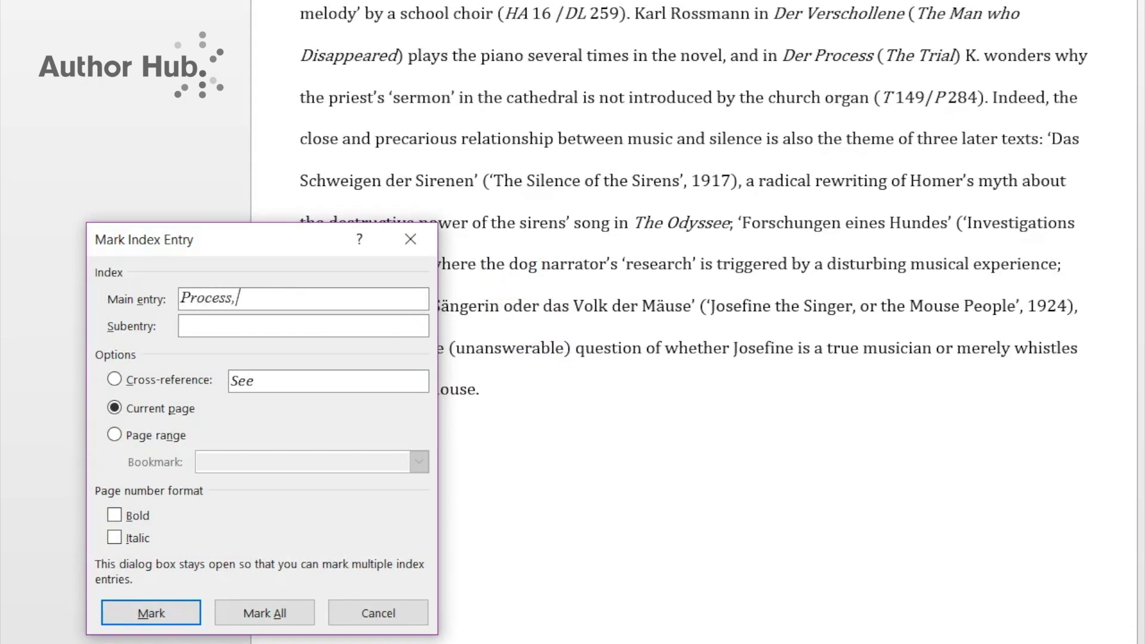
pyautogui.write('Der')
# - Add the cross-reference 'See Trial, The' with the title italicised, and mark the entry
pyautogui.click(115, 379)
pyautogui.click(318, 380)
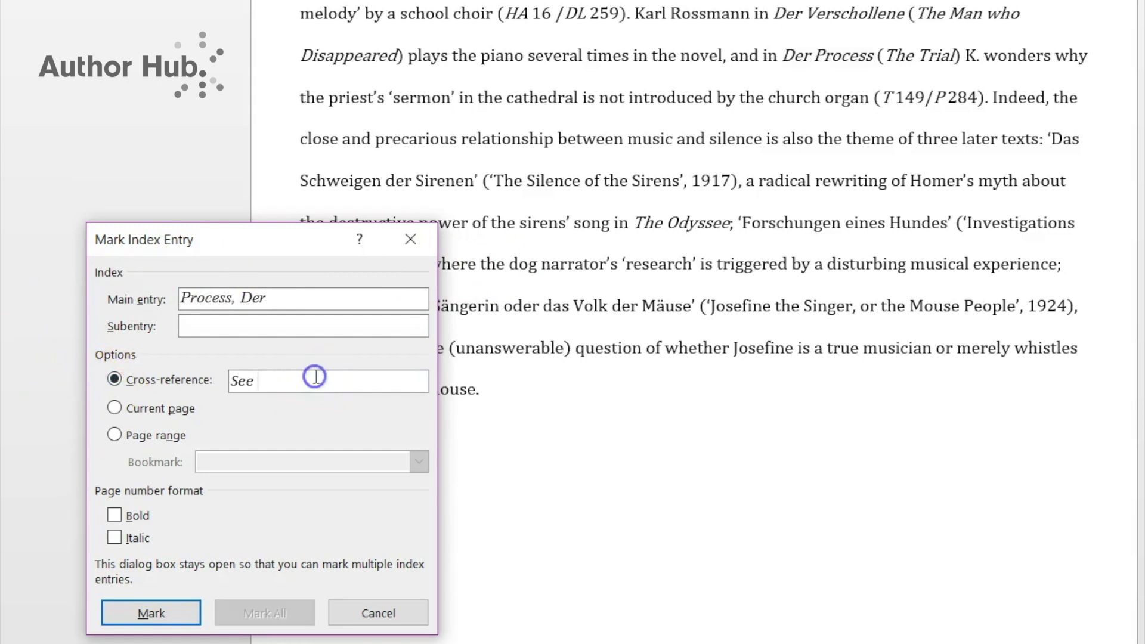
pyautogui.write('Trial, The')
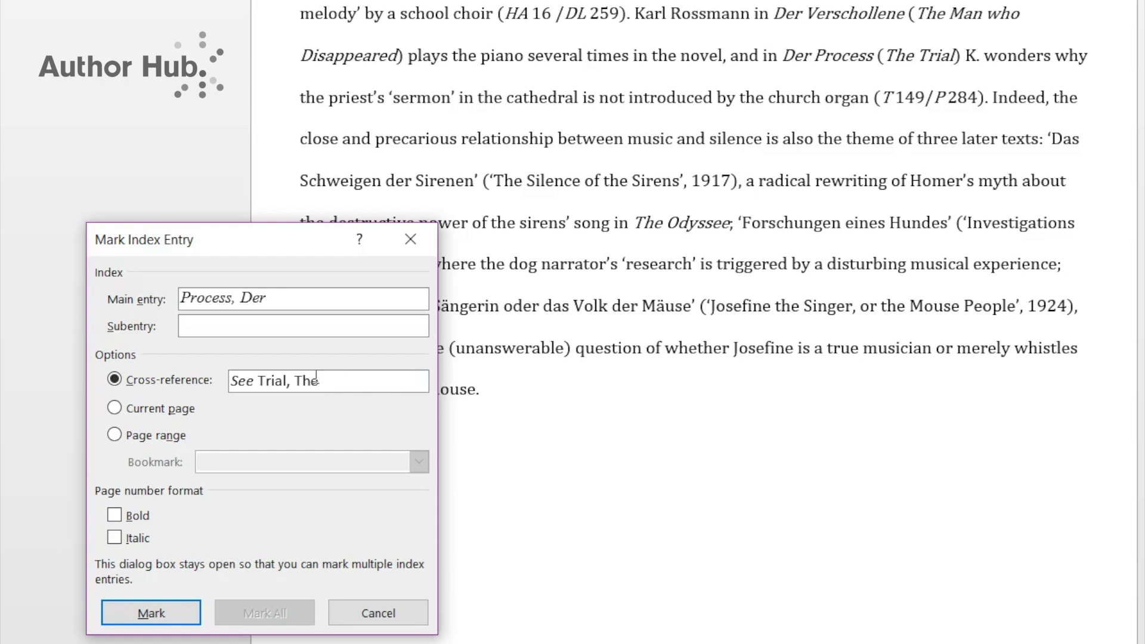
pyautogui.moveTo(319, 381); pyautogui.dragTo(268, 380)
pyautogui.rightClick(317, 386)
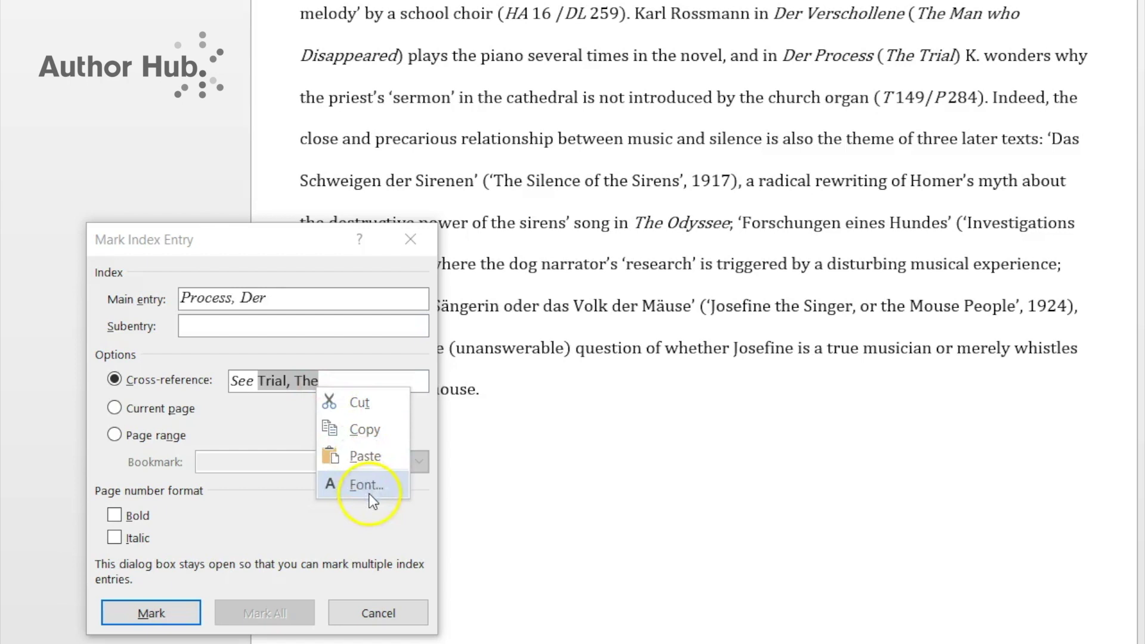
pyautogui.click(369, 495)
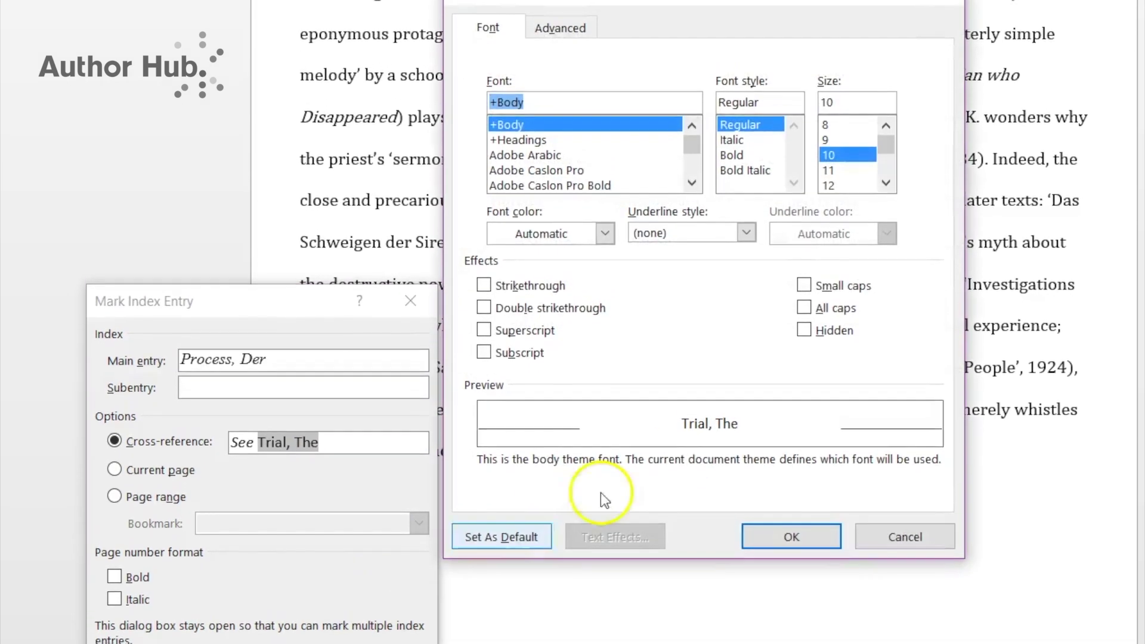
pyautogui.click(736, 142)
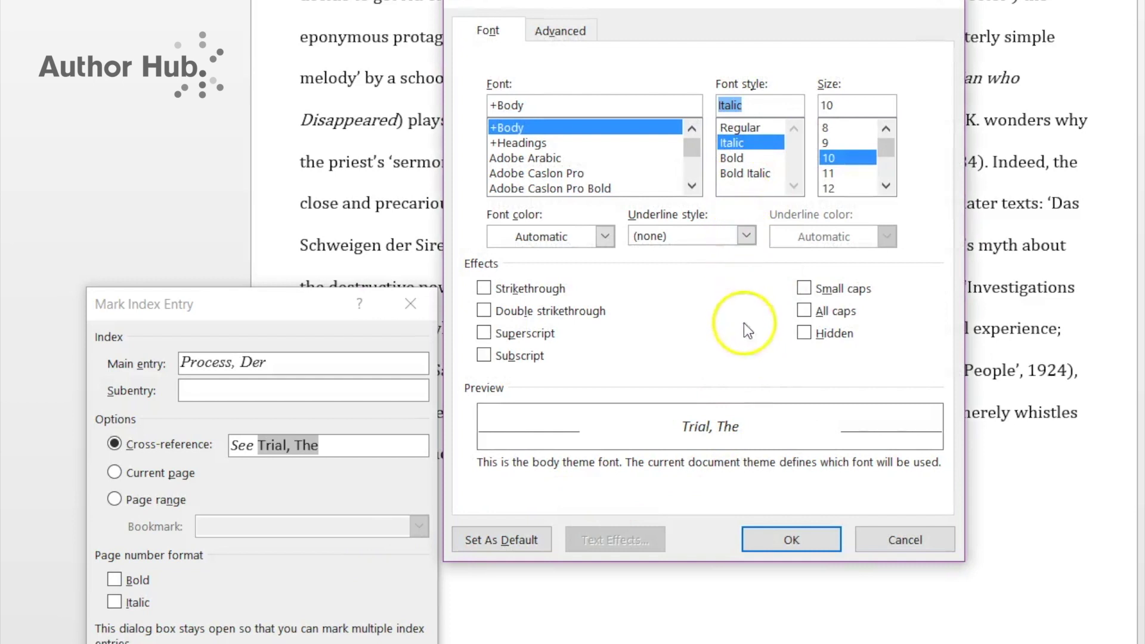
pyautogui.click(783, 534)
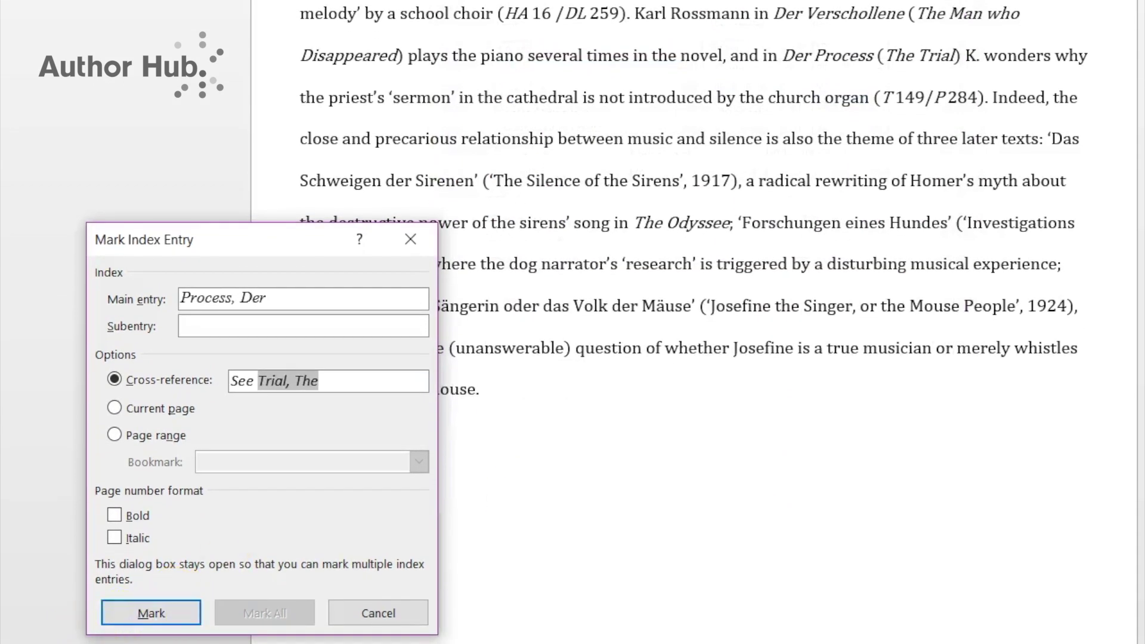
pyautogui.click(125, 617)
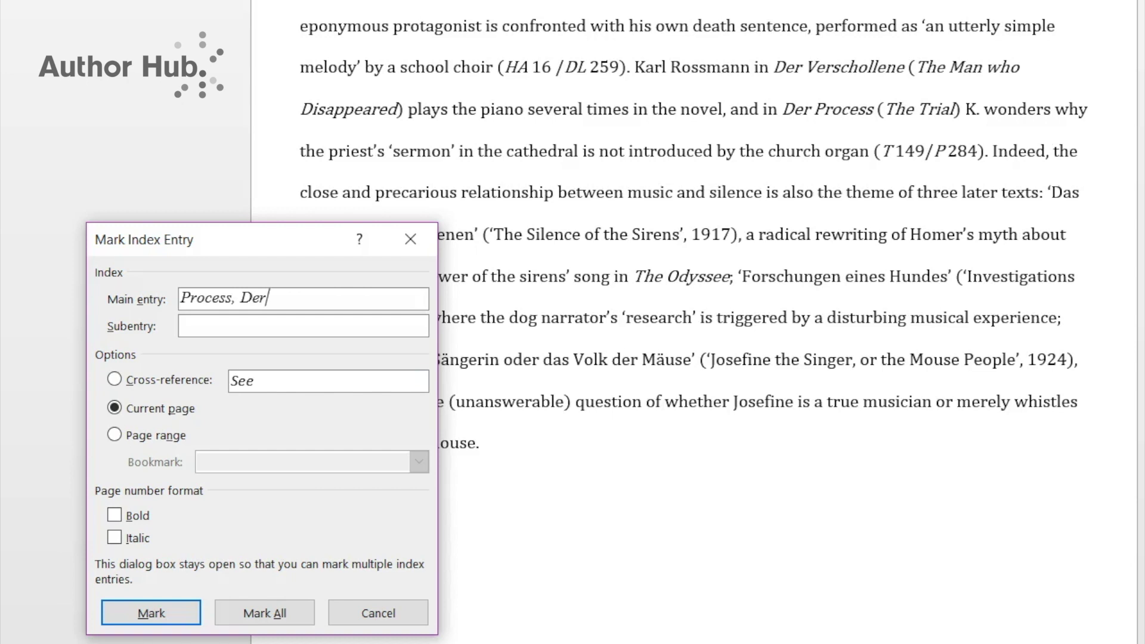
# - Mark the entry again, then change the cross-reference to 'See also Trial, The'
pyautogui.click(124, 614)
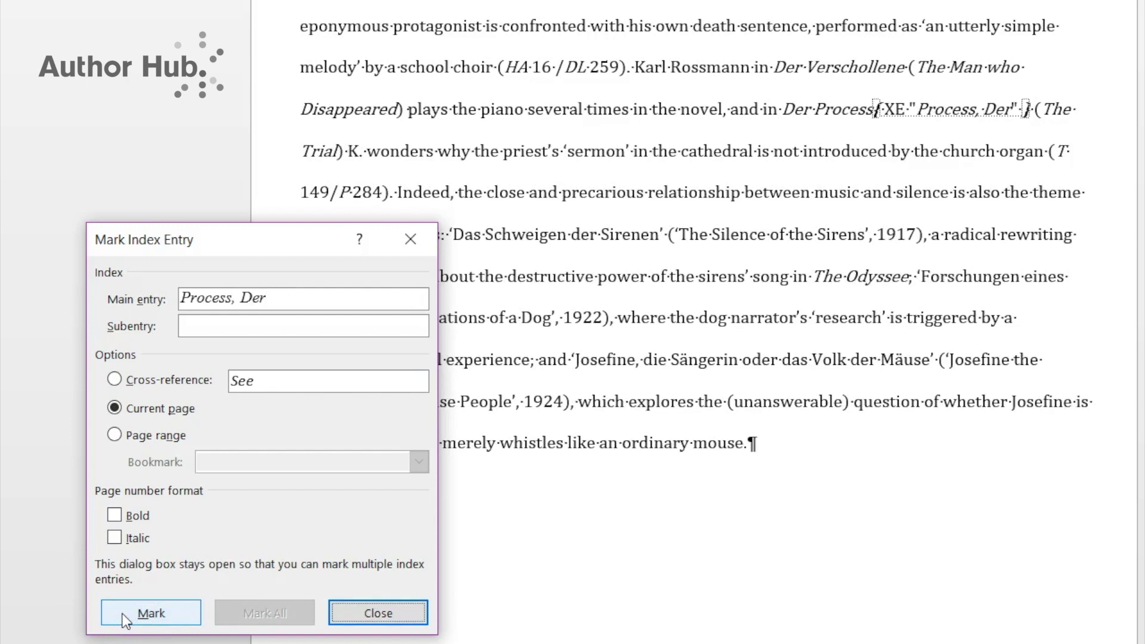
pyautogui.click(116, 382)
pyautogui.click(270, 378)
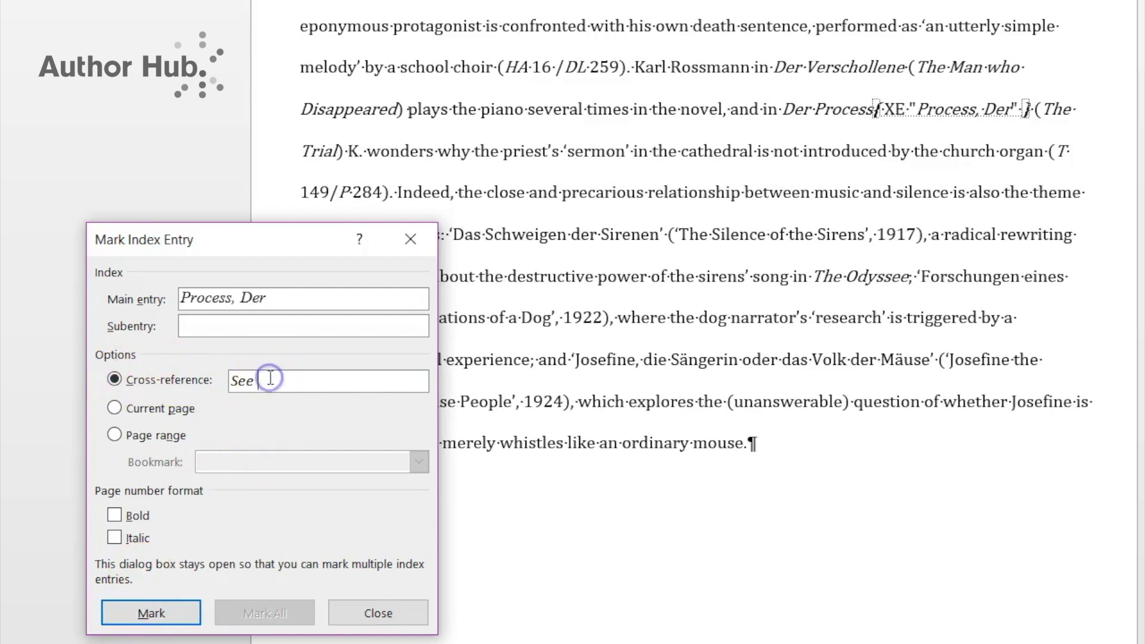
pyautogui.write('also Trial')
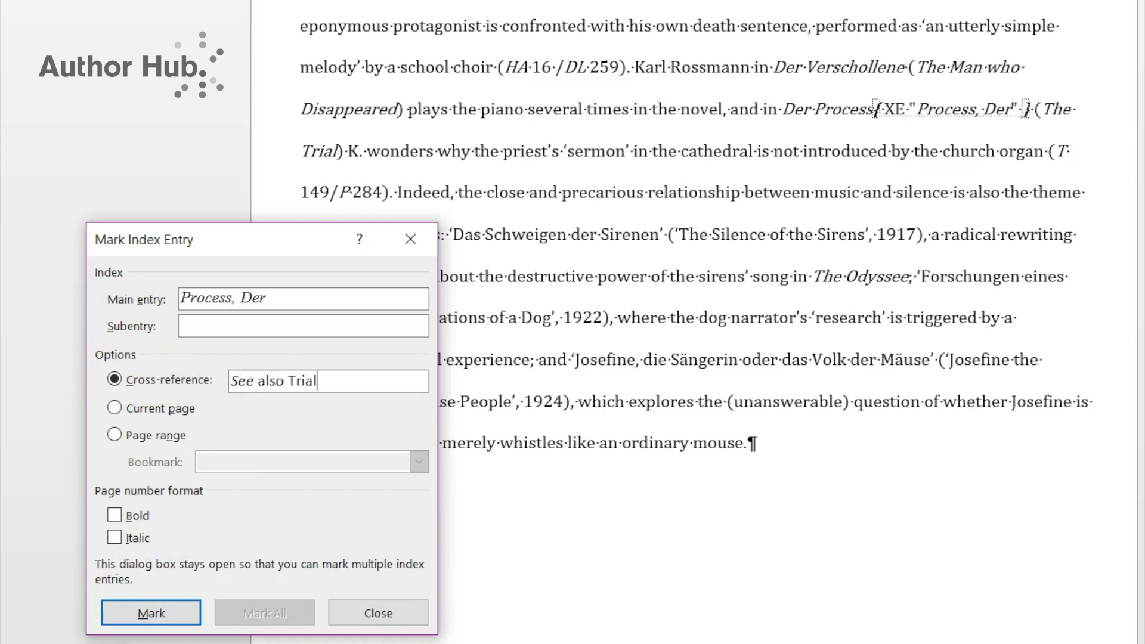
pyautogui.write(', The')
# - Italicise 'also Trial, The' in the cross-reference text
pyautogui.click(362, 379)
pyautogui.moveTo(362, 379); pyautogui.dragTo(259, 380)
pyautogui.rightClick(289, 385)
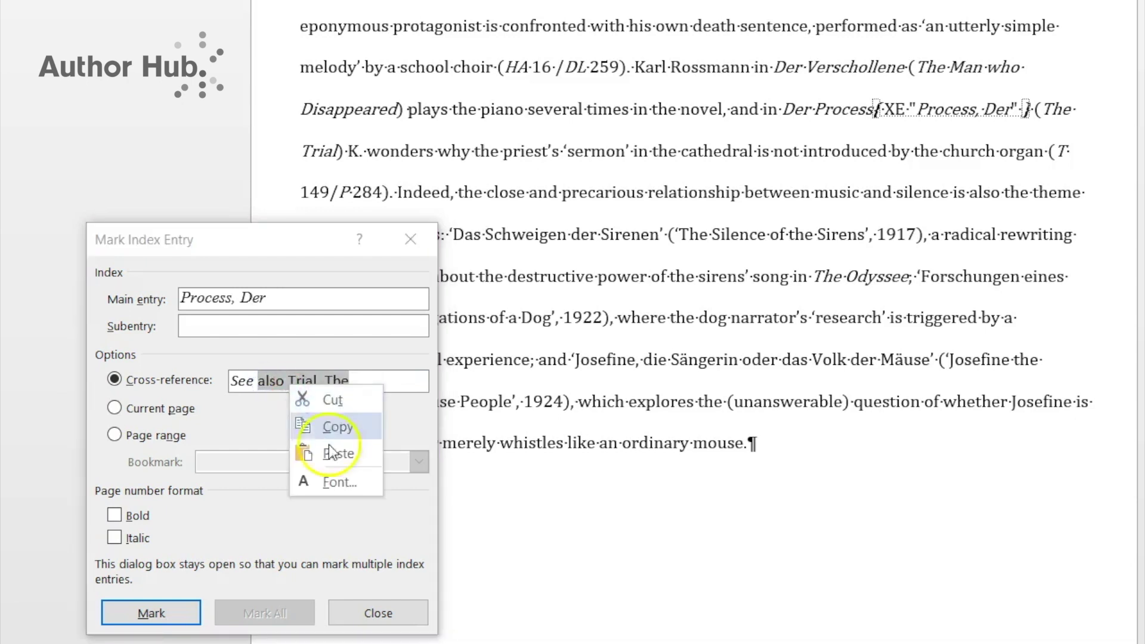
pyautogui.click(349, 480)
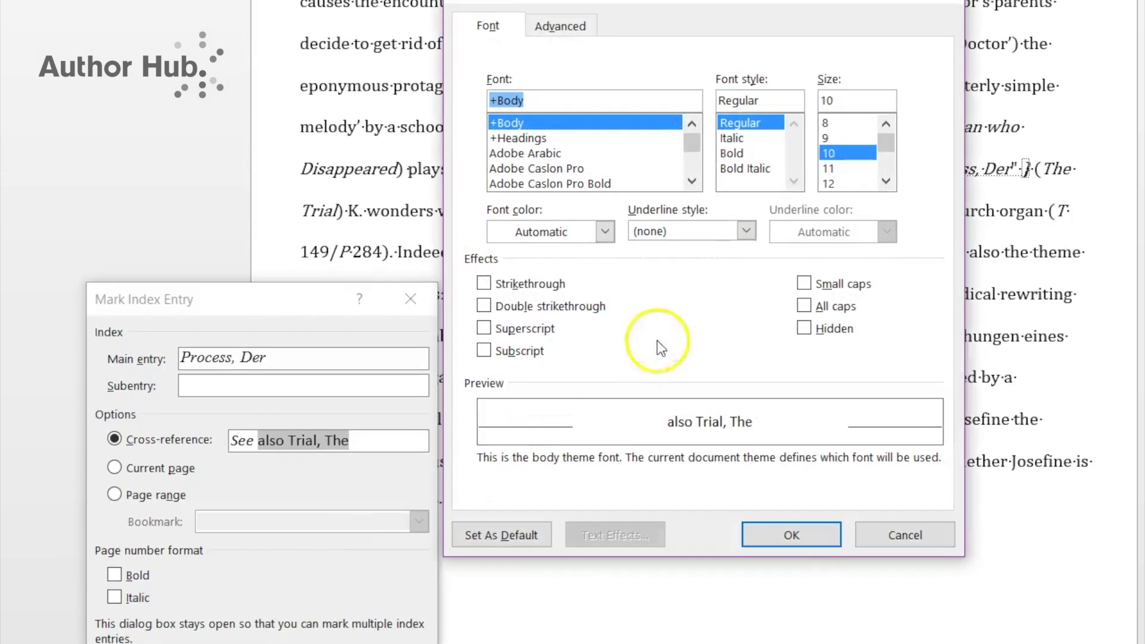
pyautogui.click(731, 144)
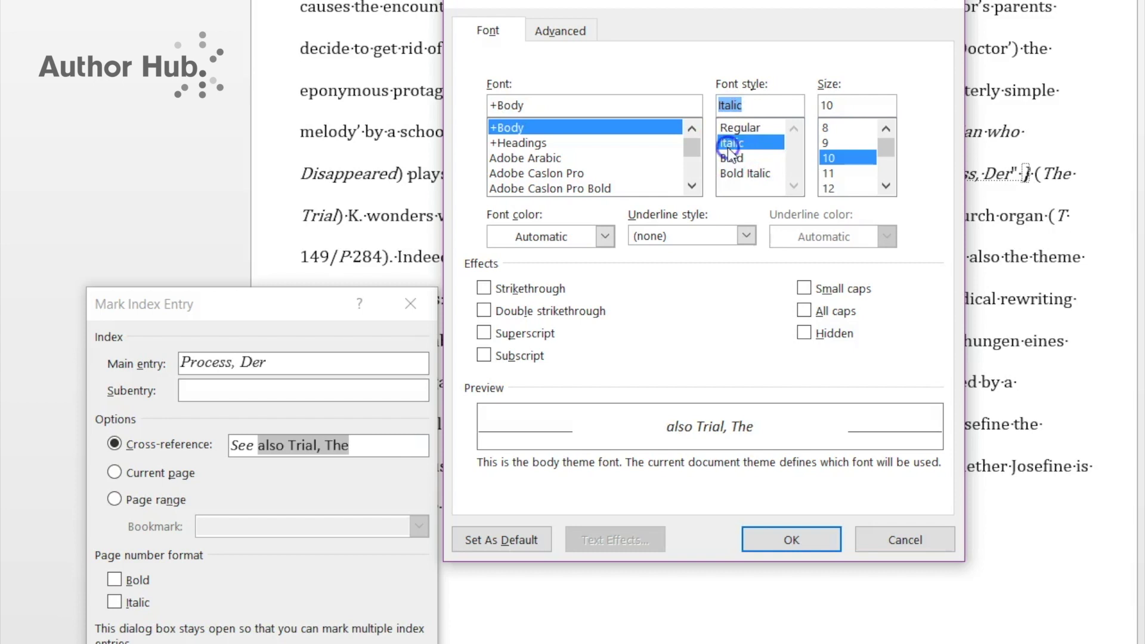
pyautogui.click(806, 548)
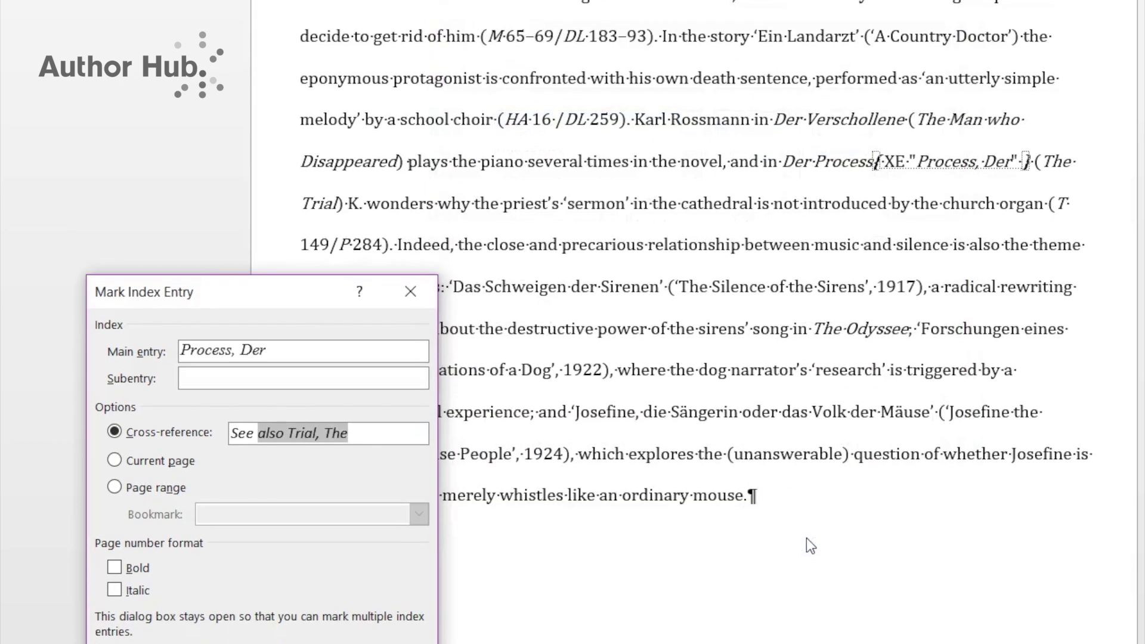
# - Close the Mark Index Entry dialog and put the cursor on the blank line after the last bibliography entry
pyautogui.click(745, 513)
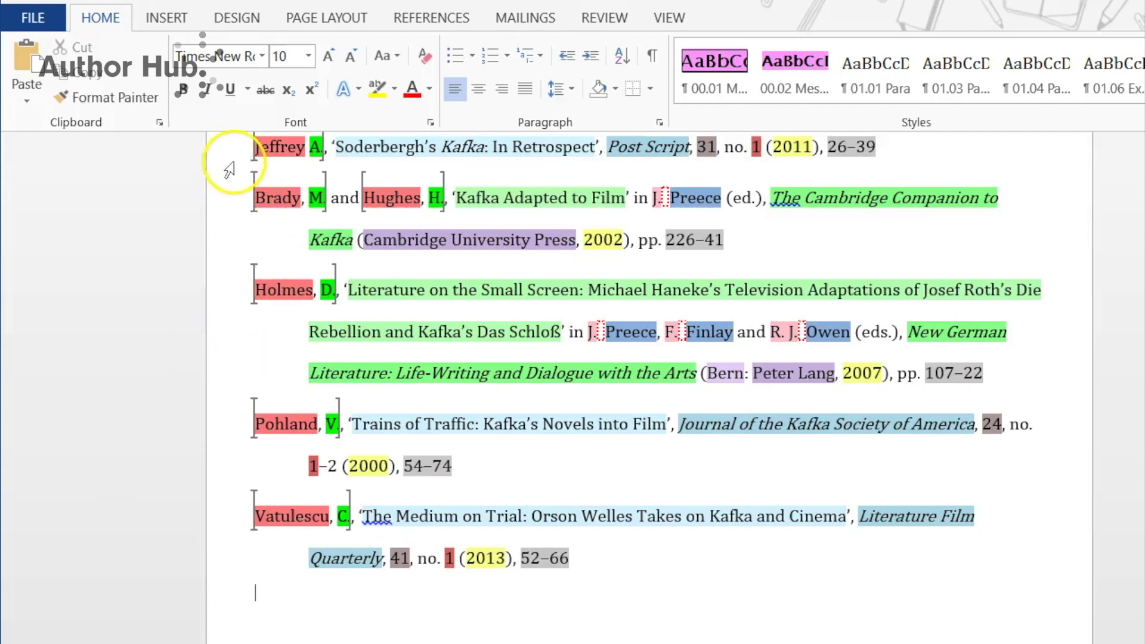
pyautogui.click(257, 594)
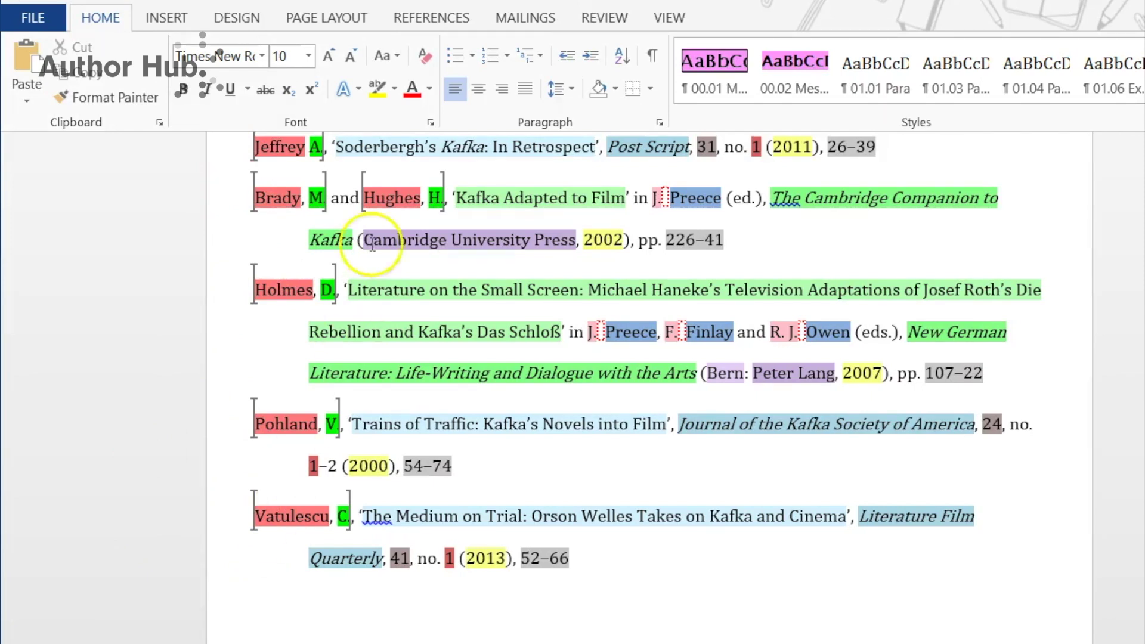
pyautogui.click(409, 18)
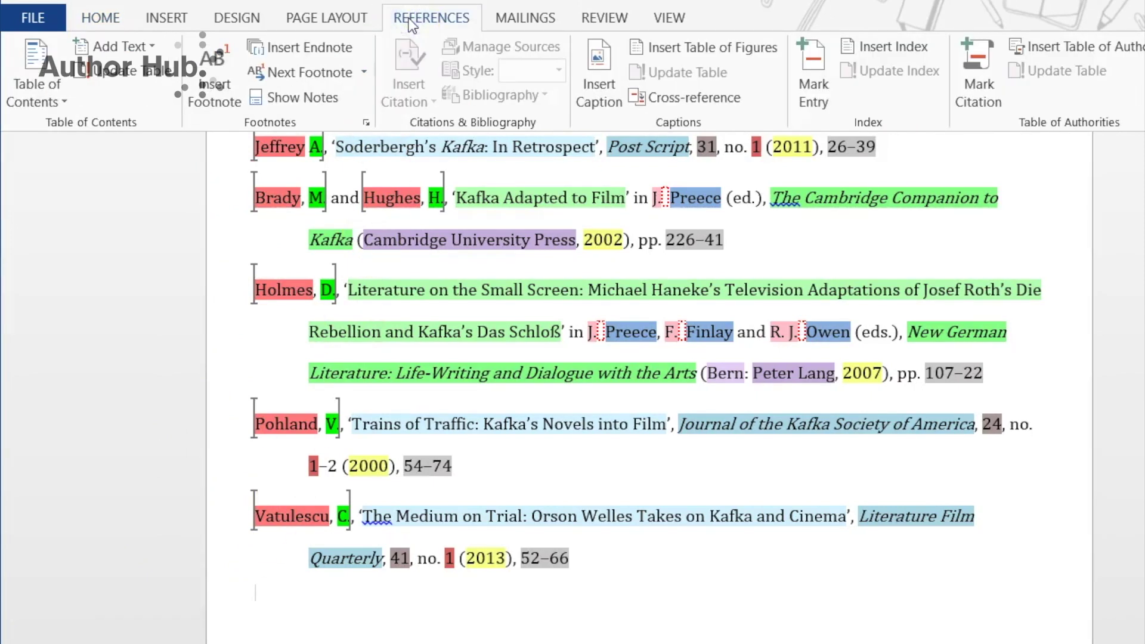
# - Insert a 2-column index after the bibliography and scroll through the result
pyautogui.click(849, 48)
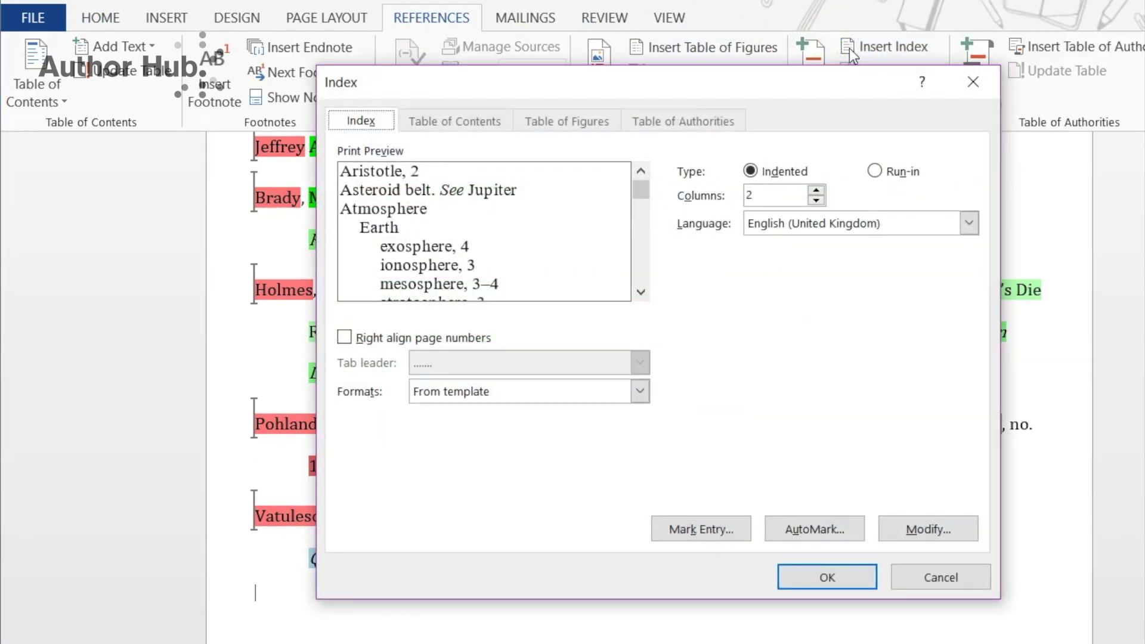
pyautogui.click(803, 578)
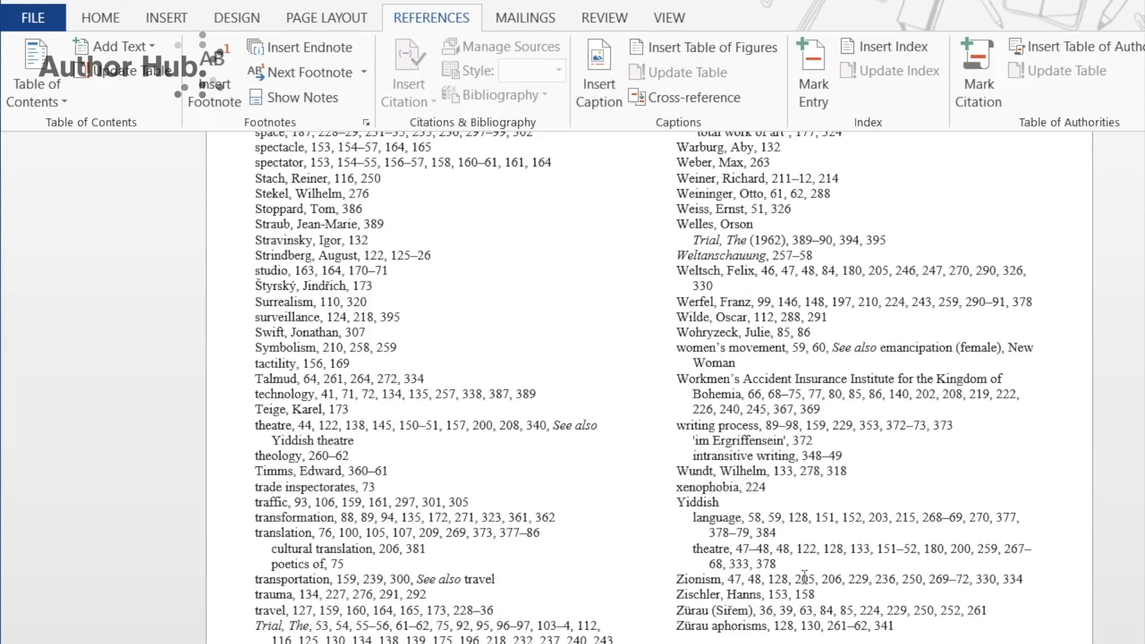
pyautogui.scroll(-1, 804, 577)
pyautogui.scroll(7, 804, 578)
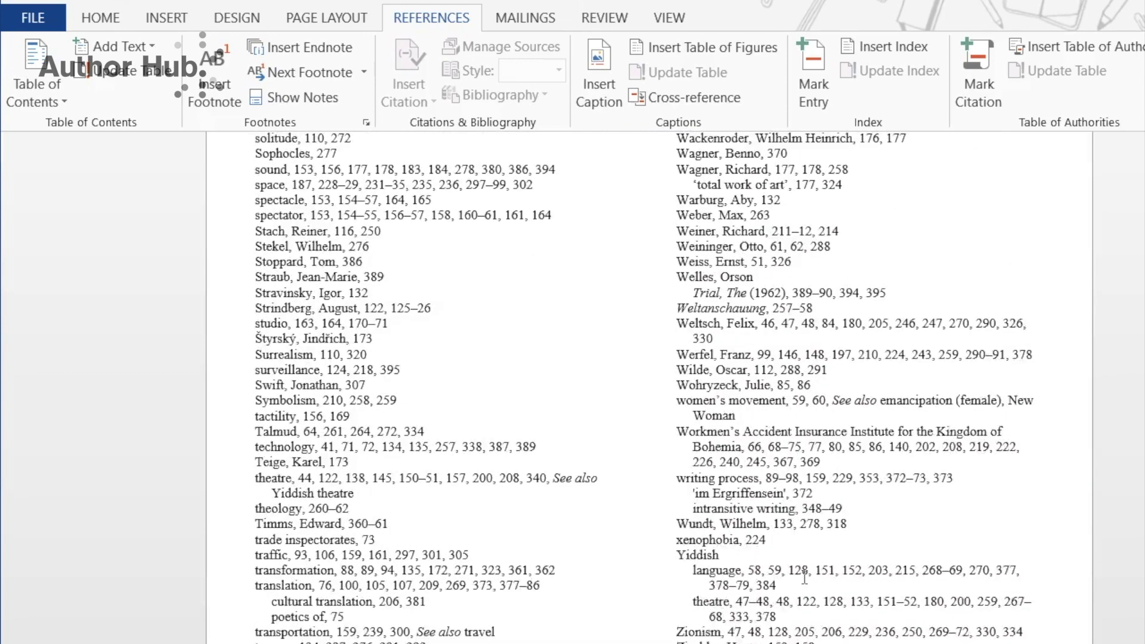
pyautogui.scroll(10, 804, 578)
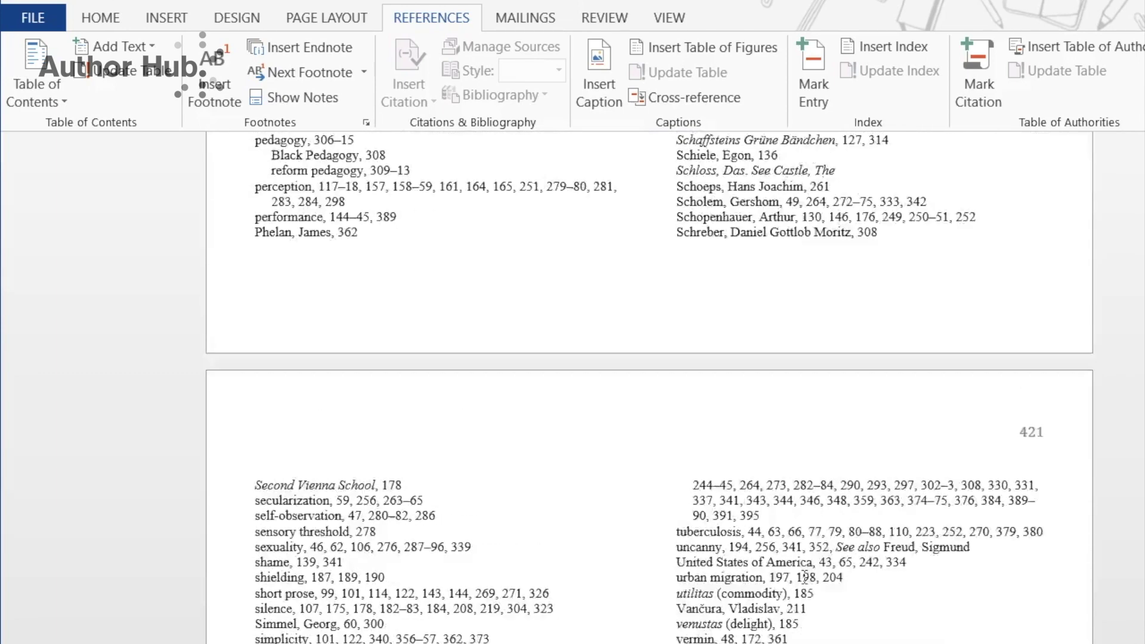
pyautogui.scroll(10, 803, 577)
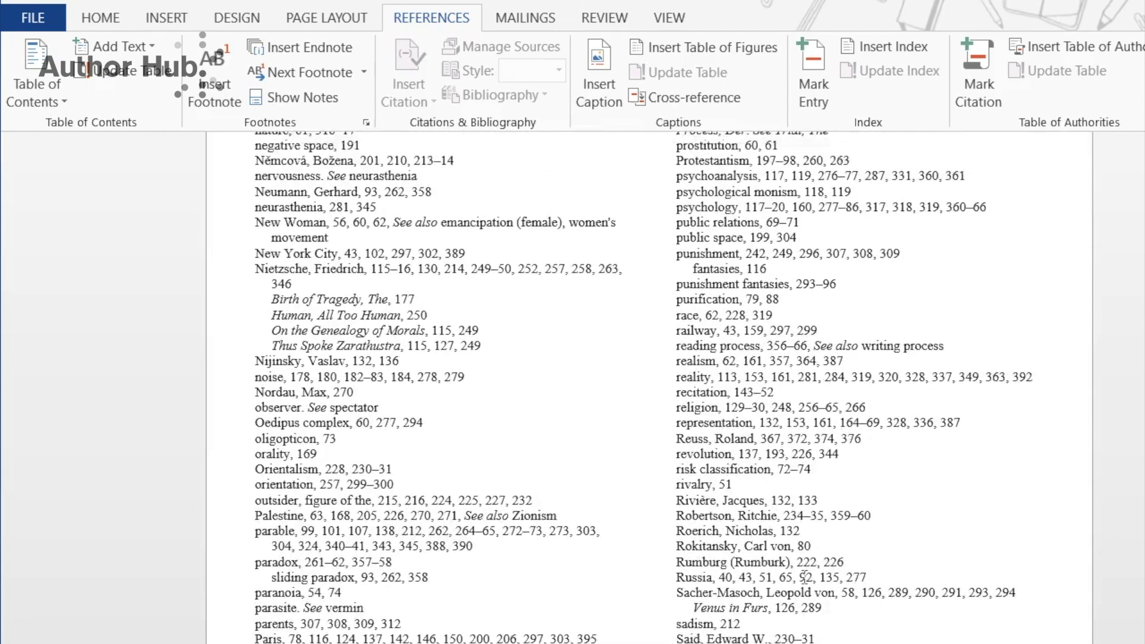
pyautogui.scroll(6, 804, 577)
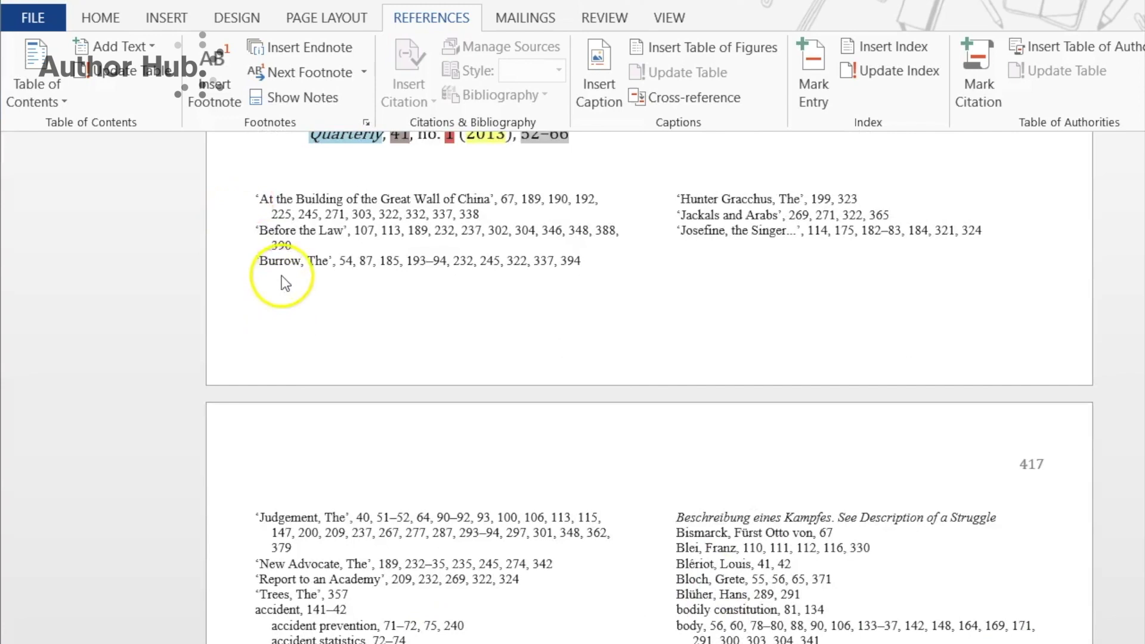
# - Select the whole generated index field and copy it into a new document
pyautogui.click(253, 201)
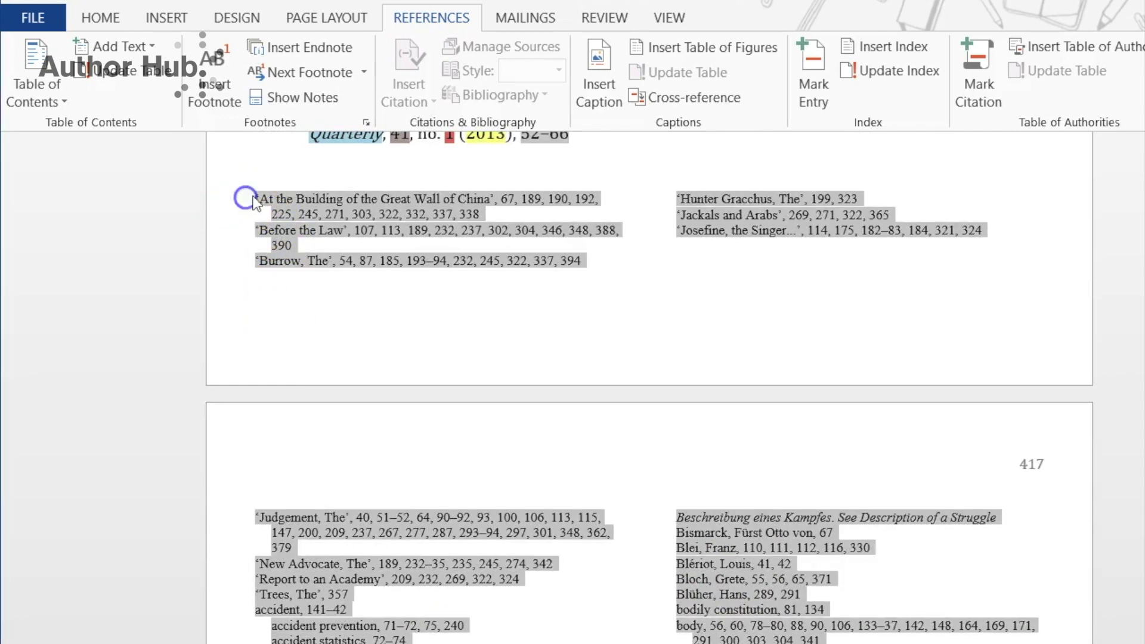
pyautogui.rightClick(337, 220)
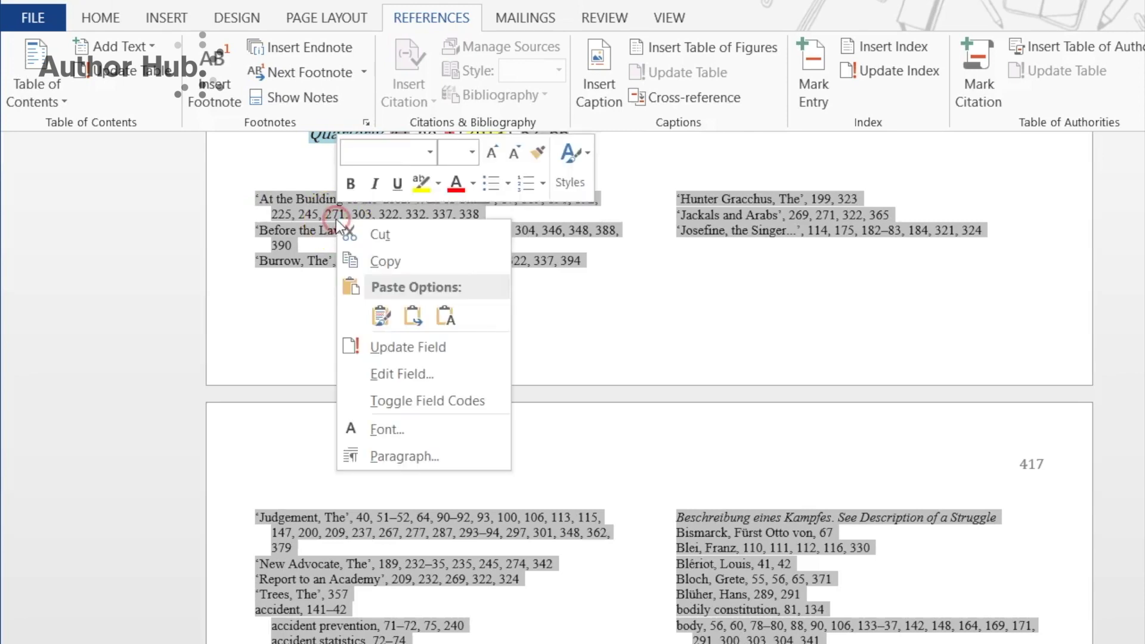
pyautogui.click(391, 261)
pyautogui.click(416, 299)
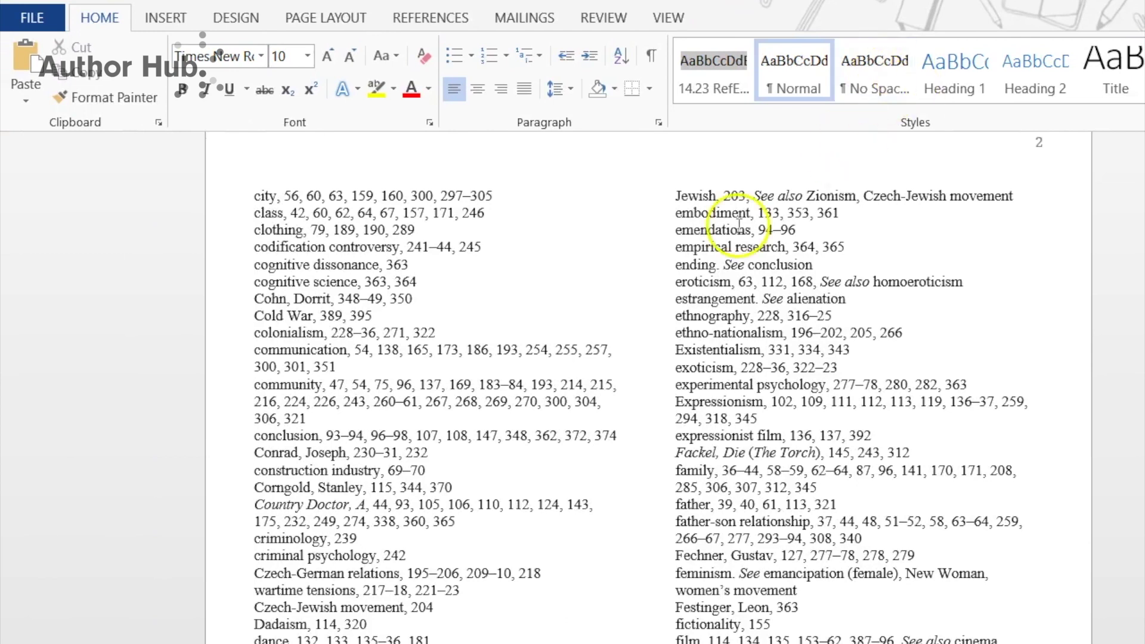
pyautogui.scroll(-1, 614, 523)
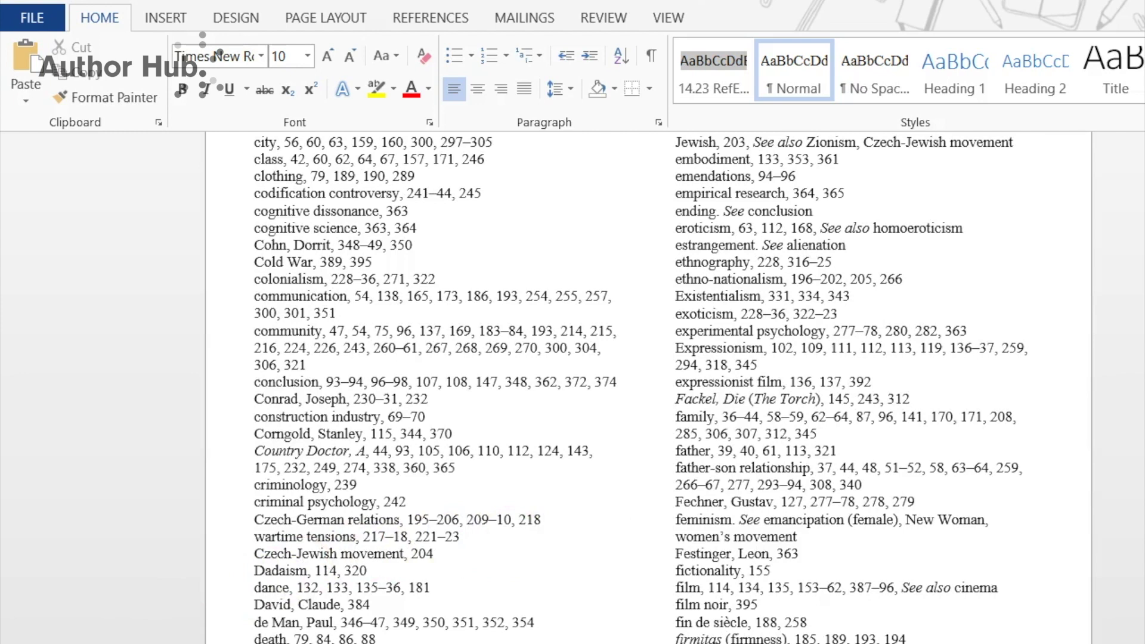
# - Turn on Track Changes in the index document
pyautogui.scroll(-3, 535, 461)
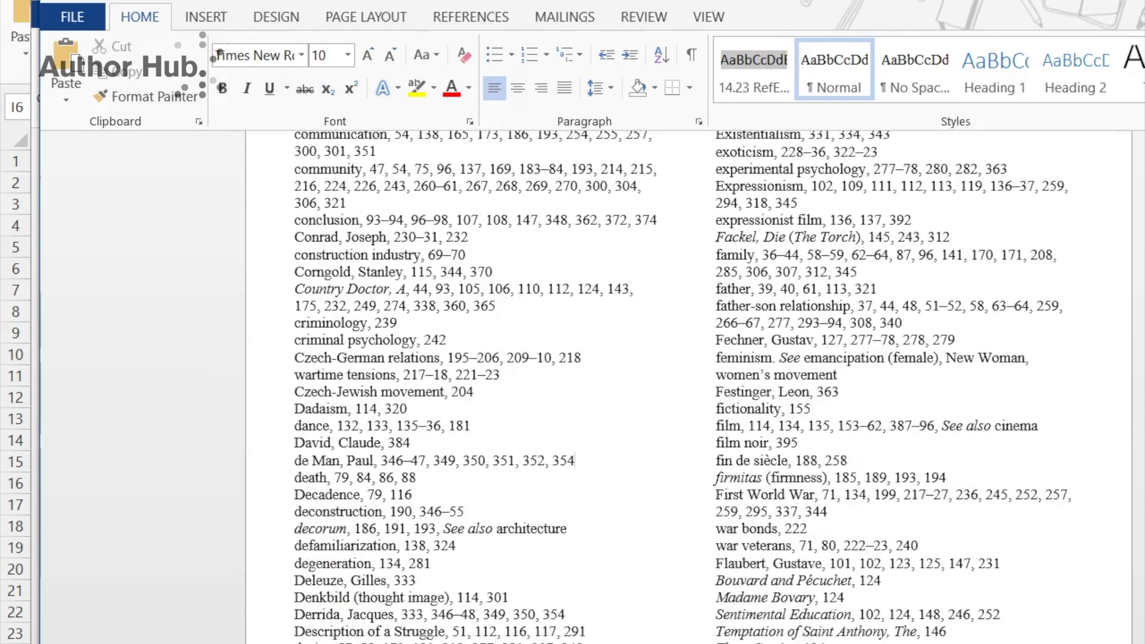
pyautogui.click(535, 462)
pyautogui.click(604, 18)
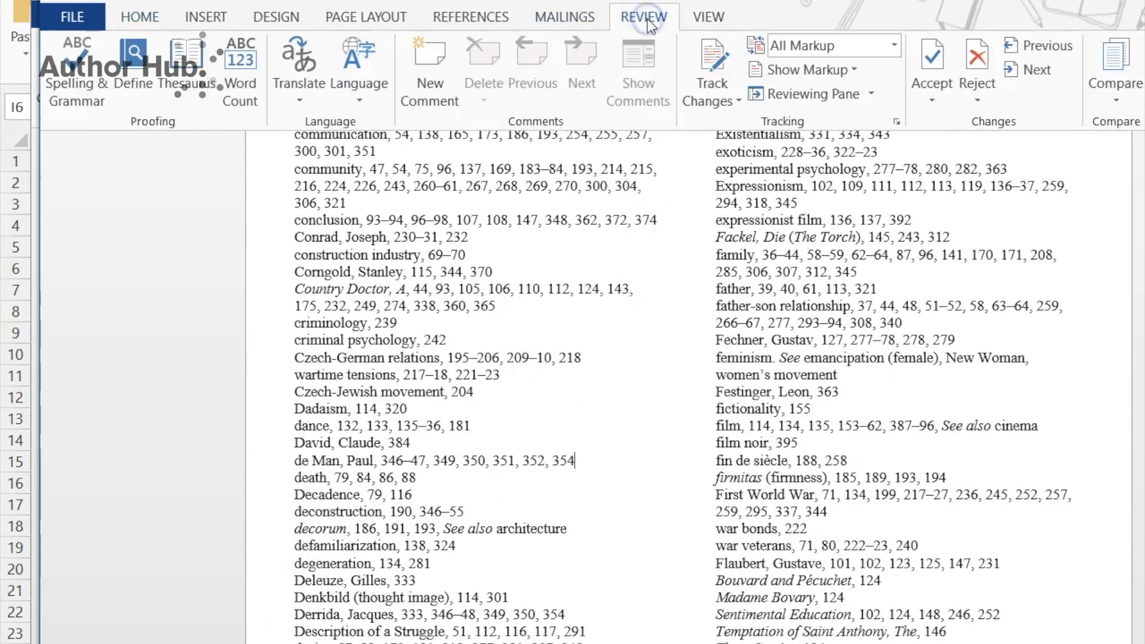
pyautogui.click(696, 95)
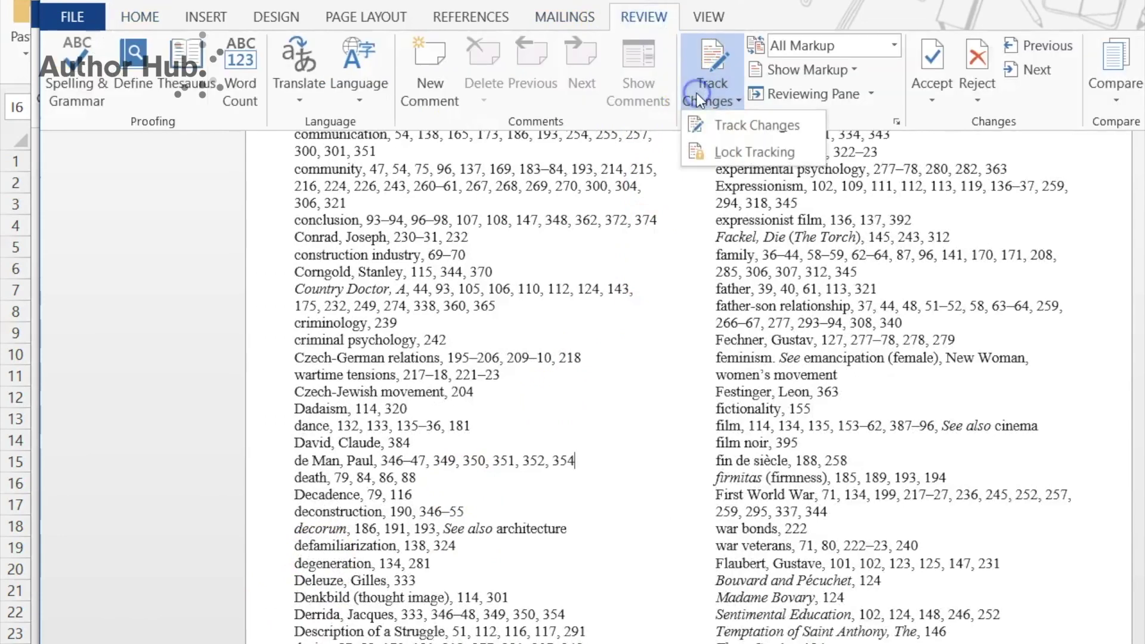
pyautogui.click(699, 124)
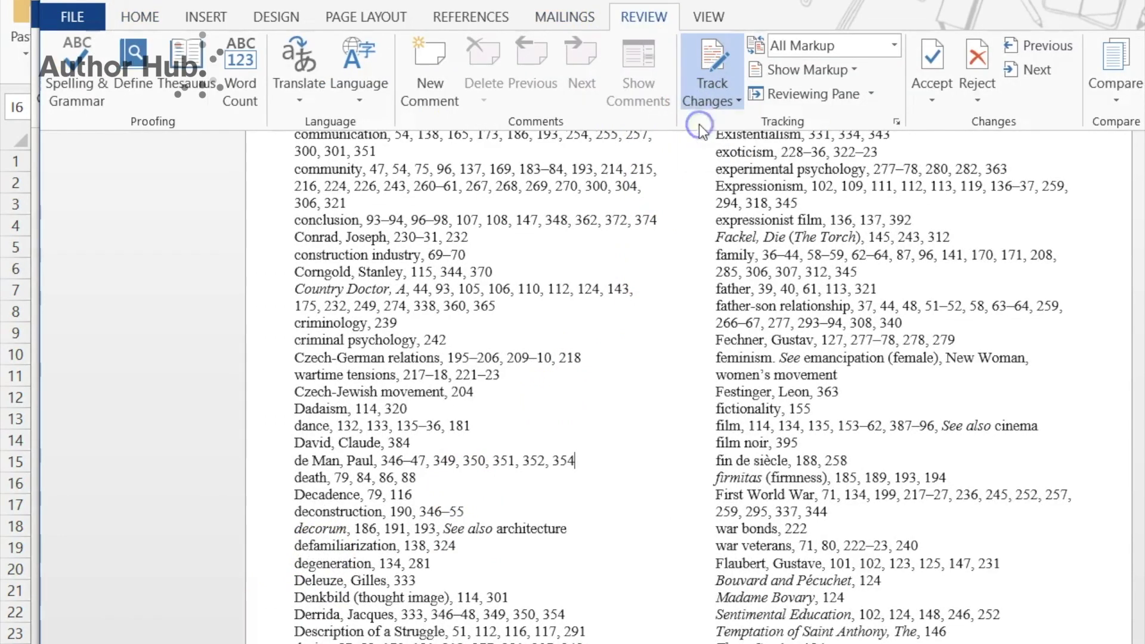
# - Select the title 'Description of a Struggle' in the index
pyautogui.click(445, 630)
pyautogui.moveTo(445, 631); pyautogui.dragTo(291, 633)
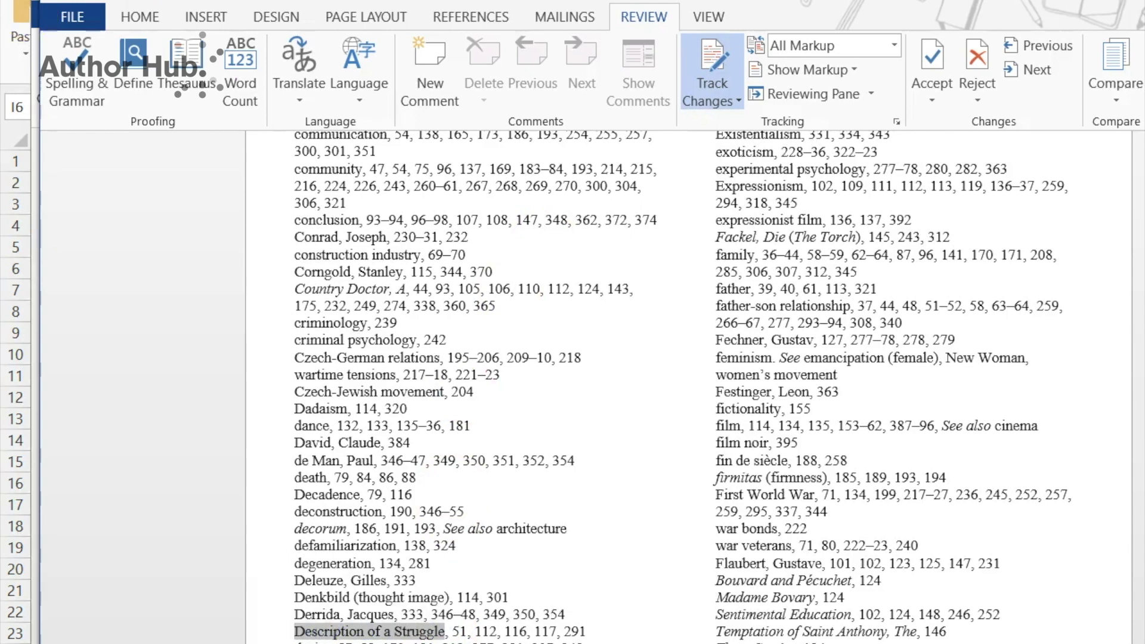
pyautogui.click(140, 17)
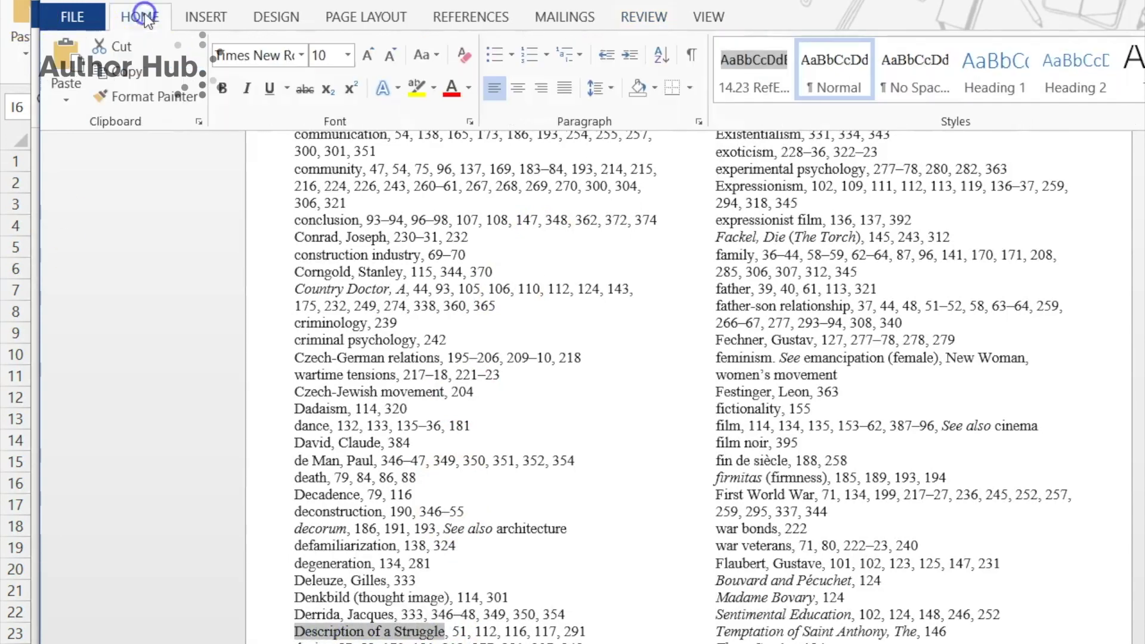
# - Italicise 'Description of a Struggle' and indent 'wartime tensions' as a subentry with a Tab
pyautogui.click(248, 89)
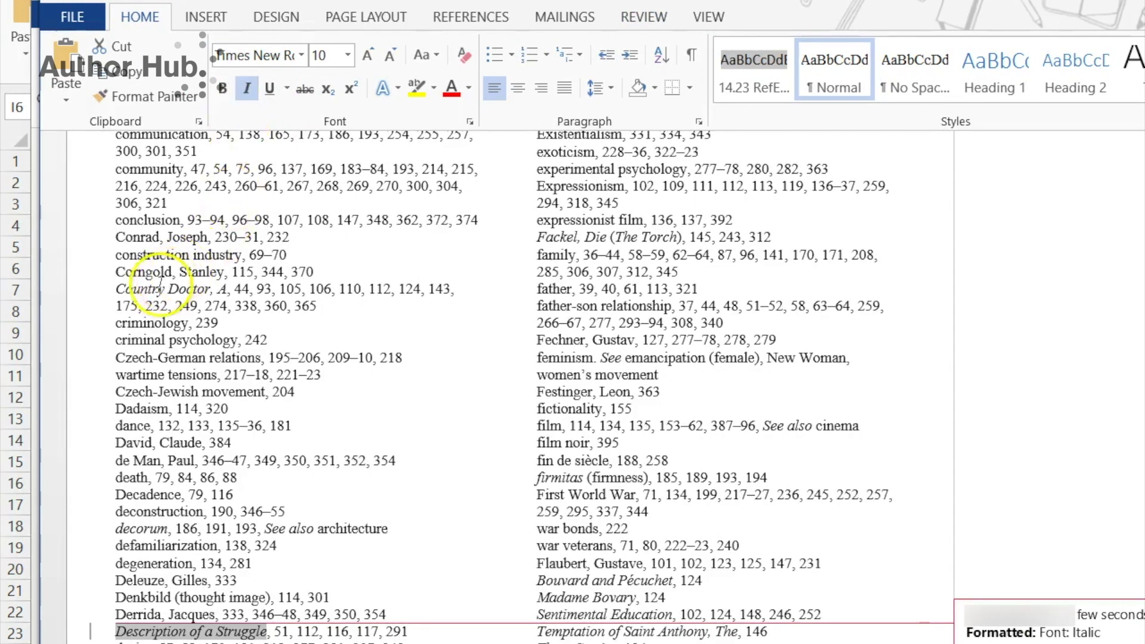
pyautogui.click(113, 373)
pyautogui.press('Tab')
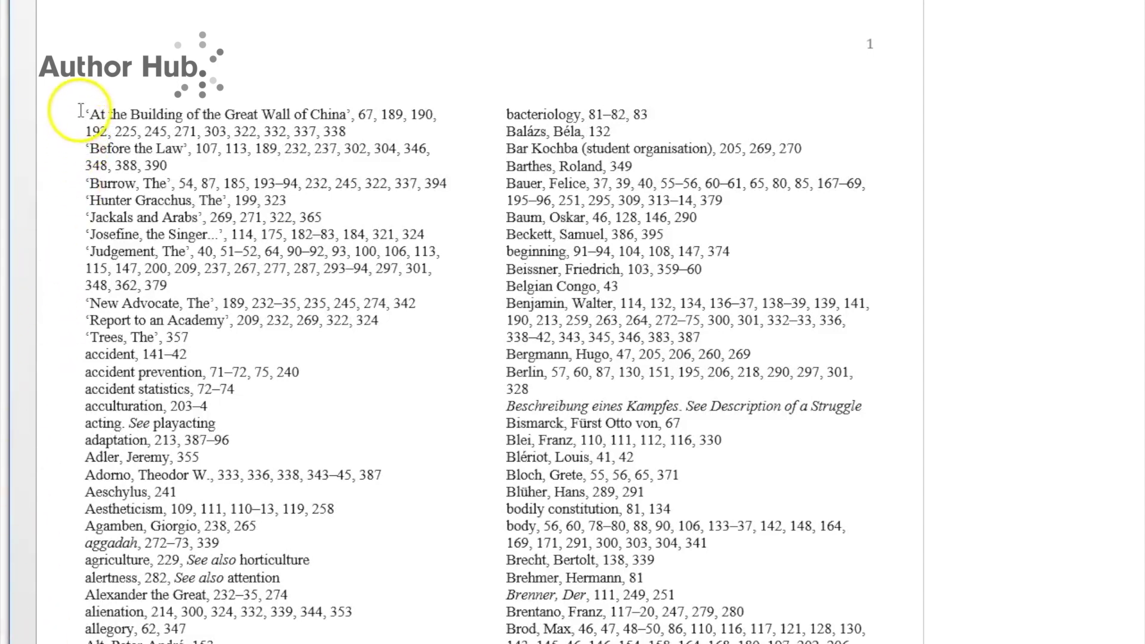
pyautogui.moveTo(84, 113); pyautogui.dragTo(354, 110)
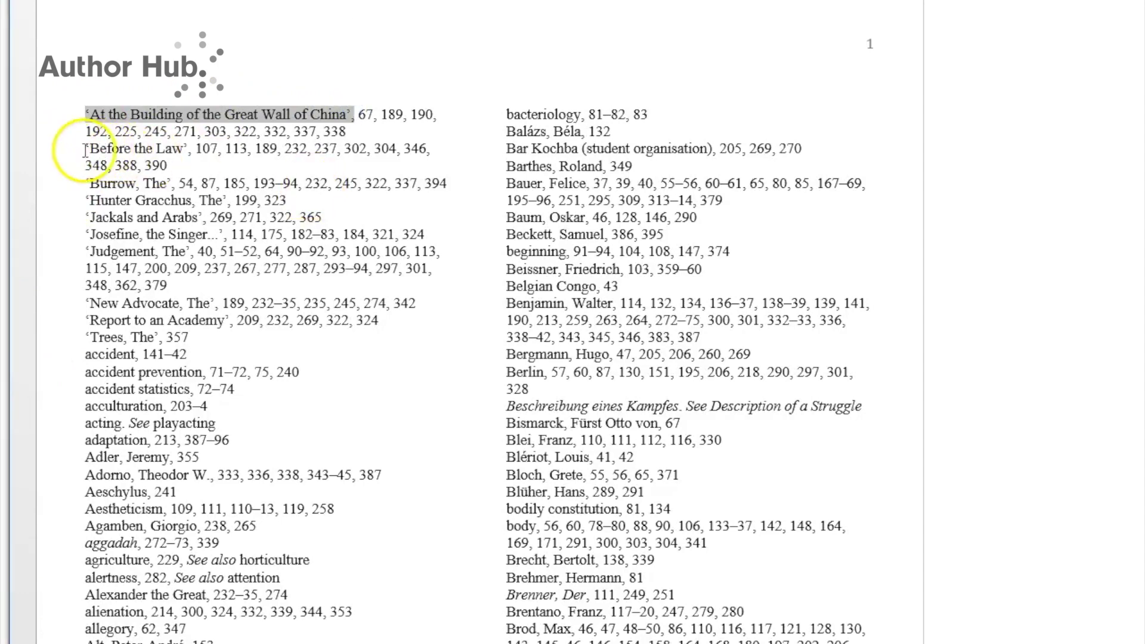
pyautogui.moveTo(85, 148); pyautogui.dragTo(192, 148)
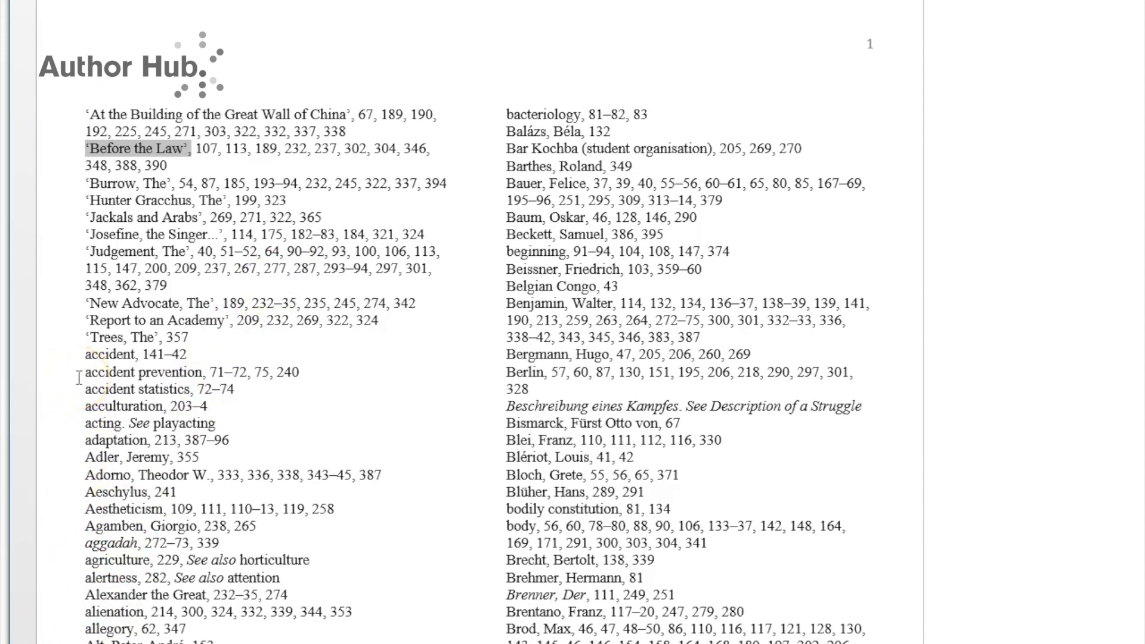
pyautogui.moveTo(80, 377); pyautogui.dragTo(137, 375)
# - Replace the repeated 'accident' with Tabs so prevention and statistics become subentries
pyautogui.press('Tab')
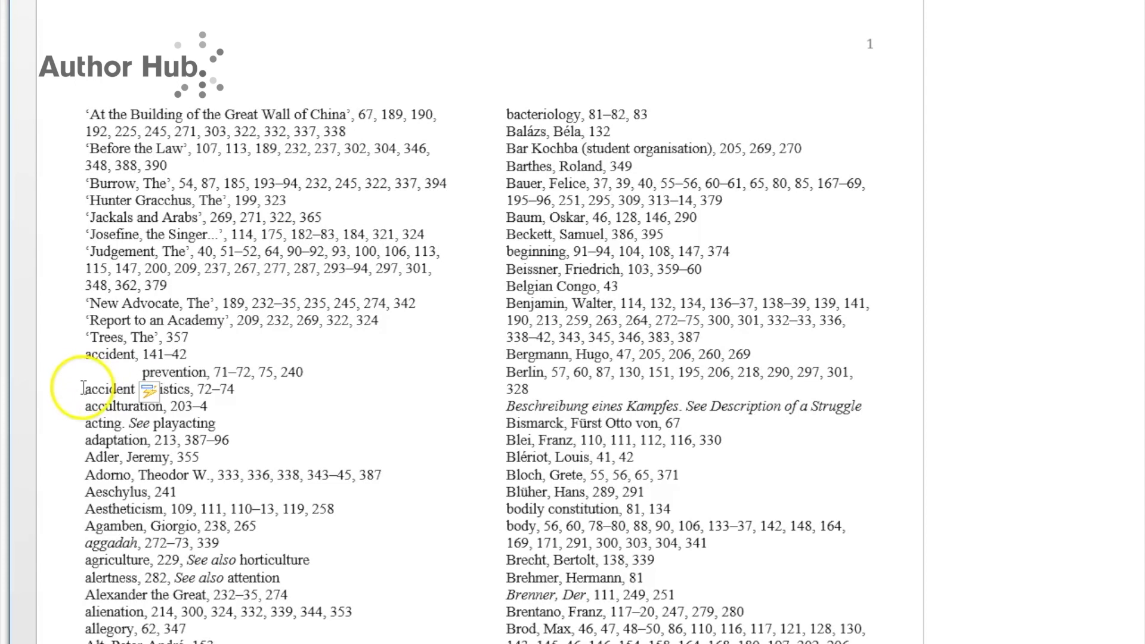
pyautogui.moveTo(83, 388); pyautogui.dragTo(138, 387)
pyautogui.press('Tab')
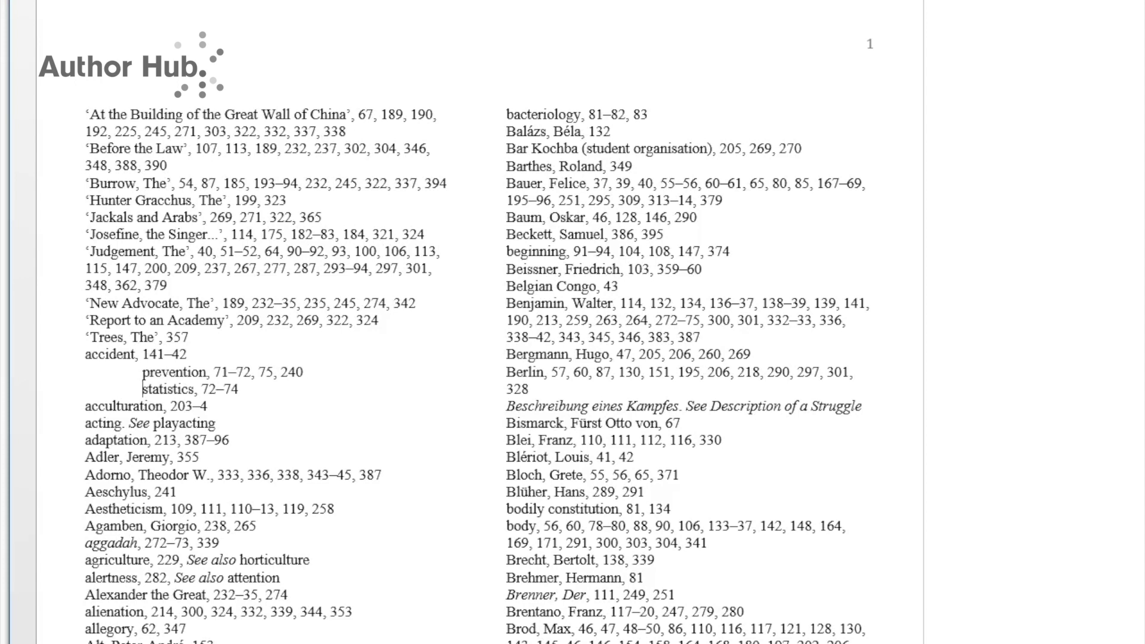
# - In the PDF book index, follow the Trial entry's link to page 110
pyautogui.scroll(-4, 424, 417)
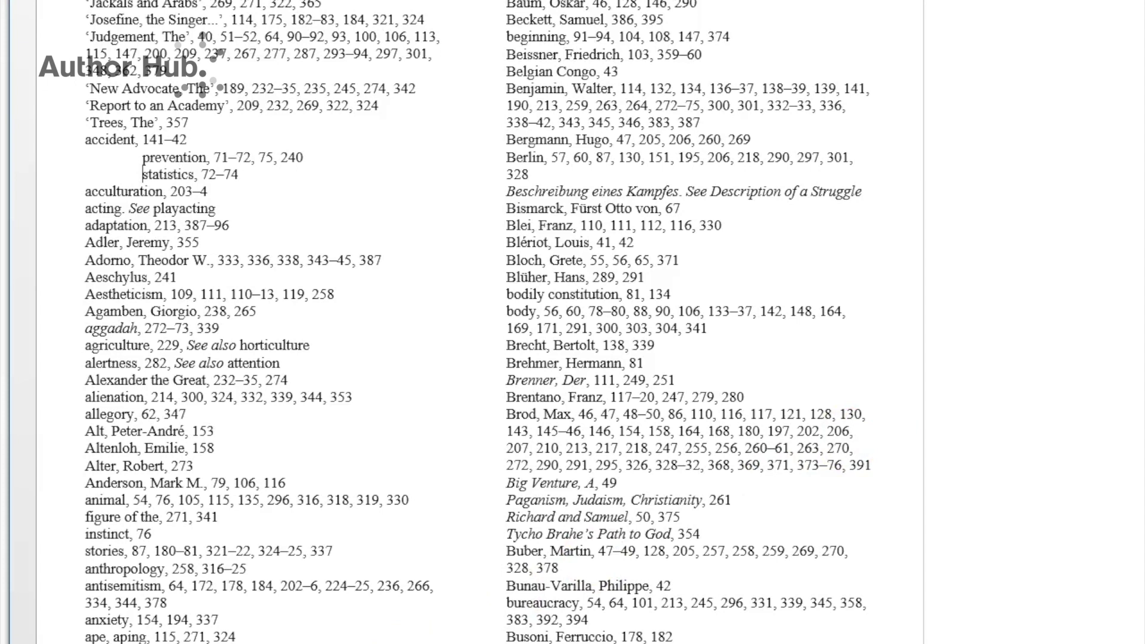
pyautogui.scroll(-1, 573, 322)
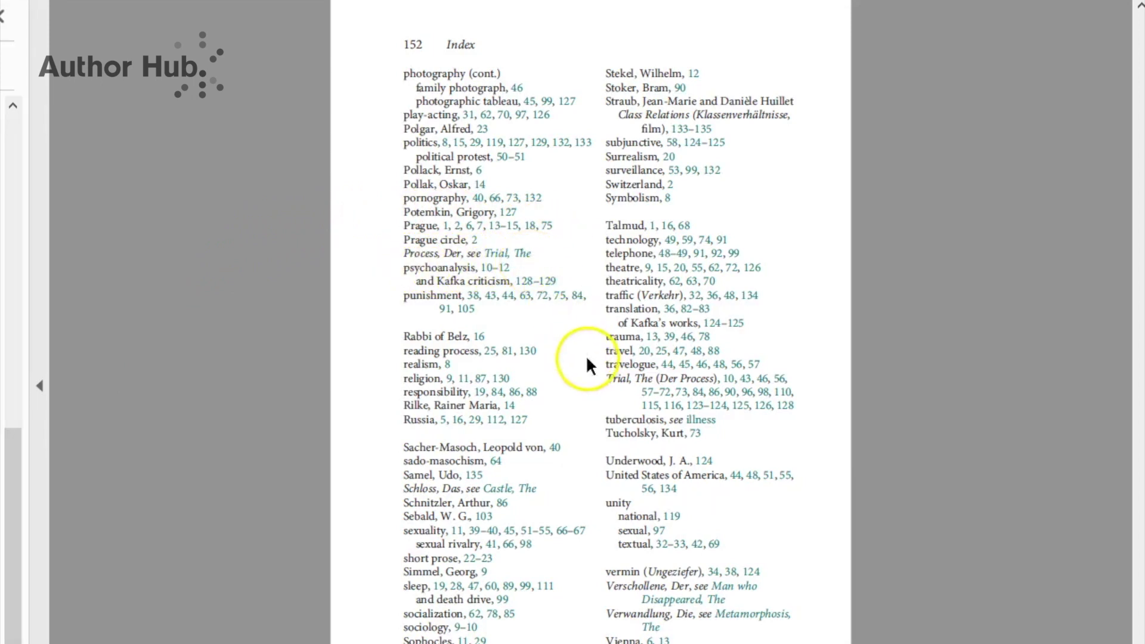
pyautogui.click(785, 392)
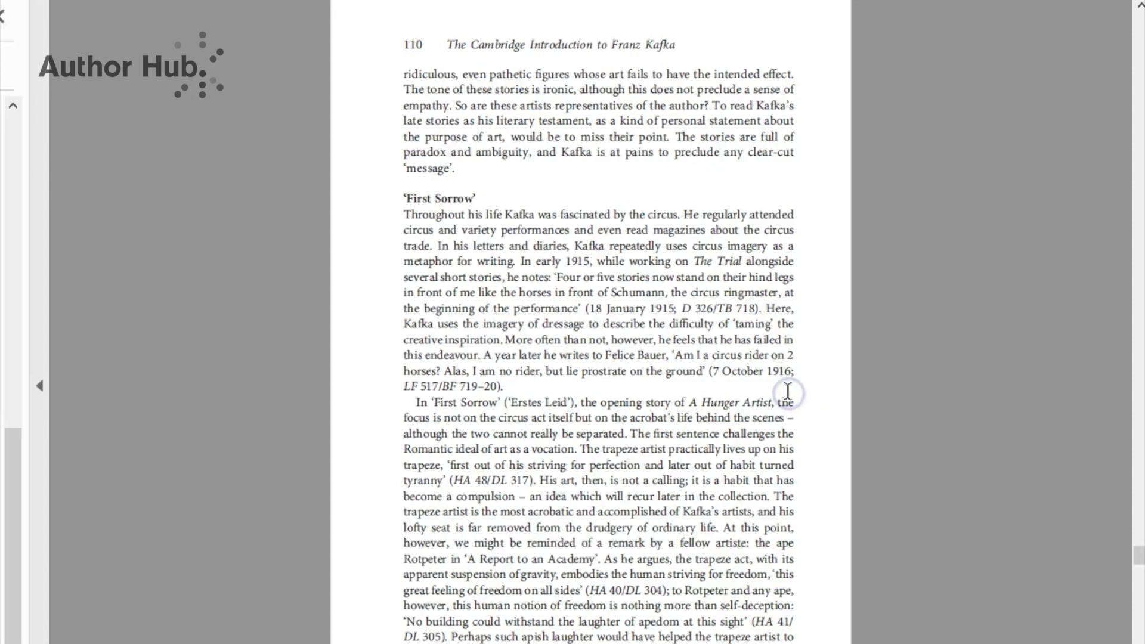